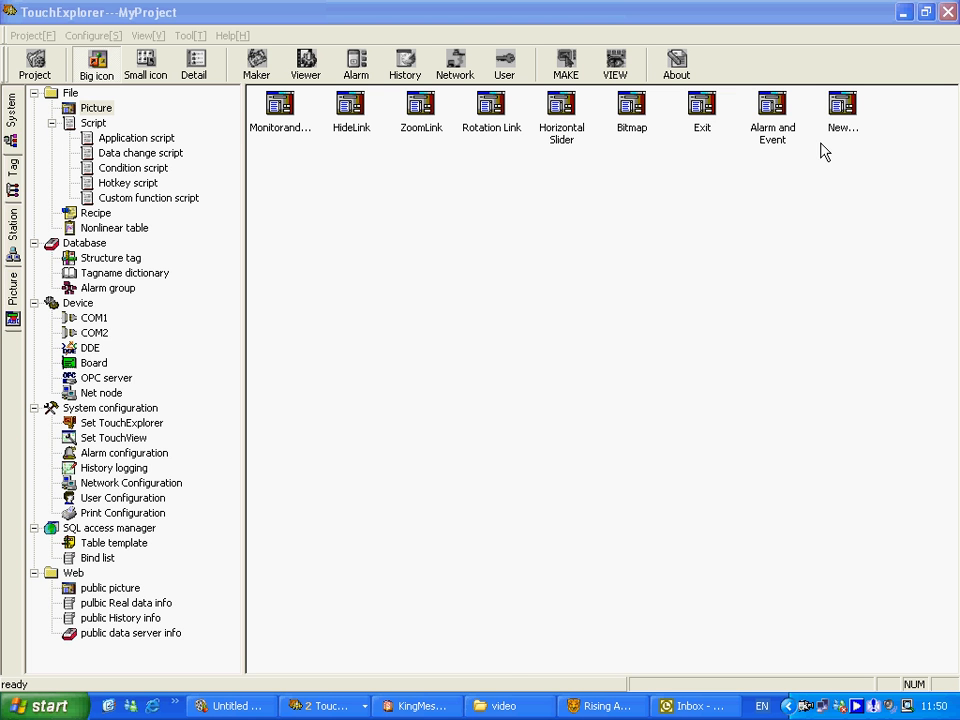
Create a new picture and place the title text "Real Time Trend Curve" near its upper left corner
{"action": "double_click", "coordinate": [846, 104]}
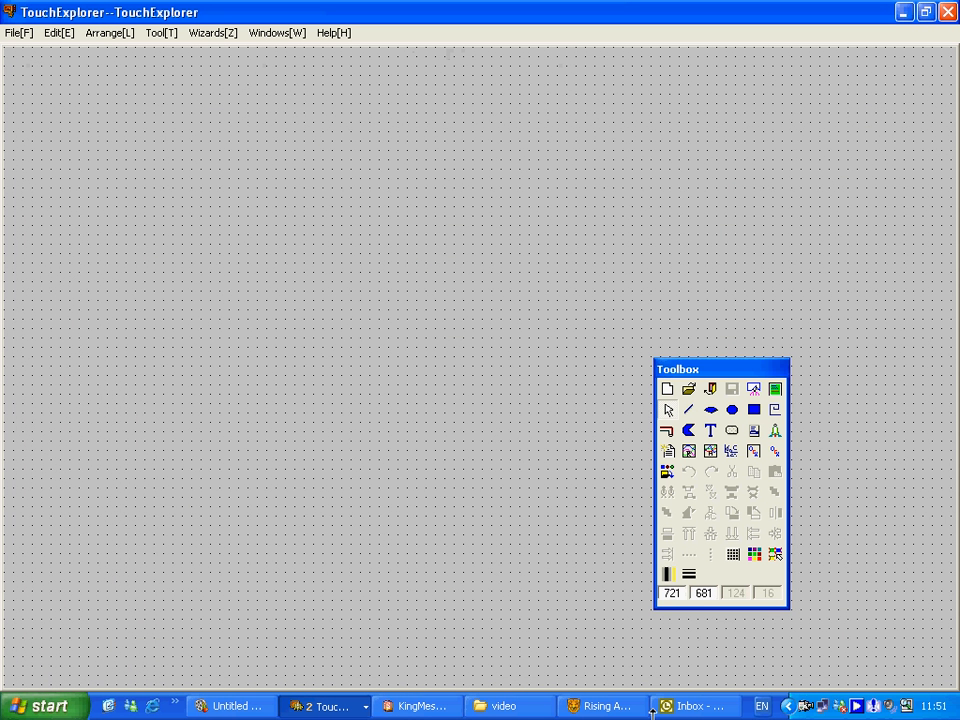
{"action": "left_click", "coordinate": [711, 430]}
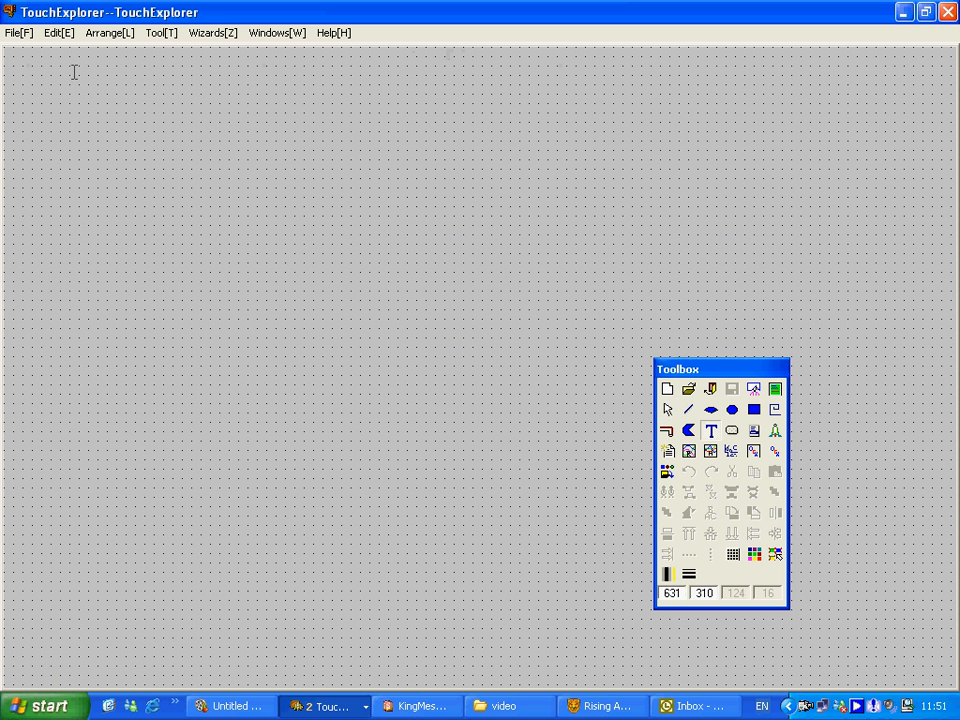
{"action": "left_click", "coordinate": [36, 71]}
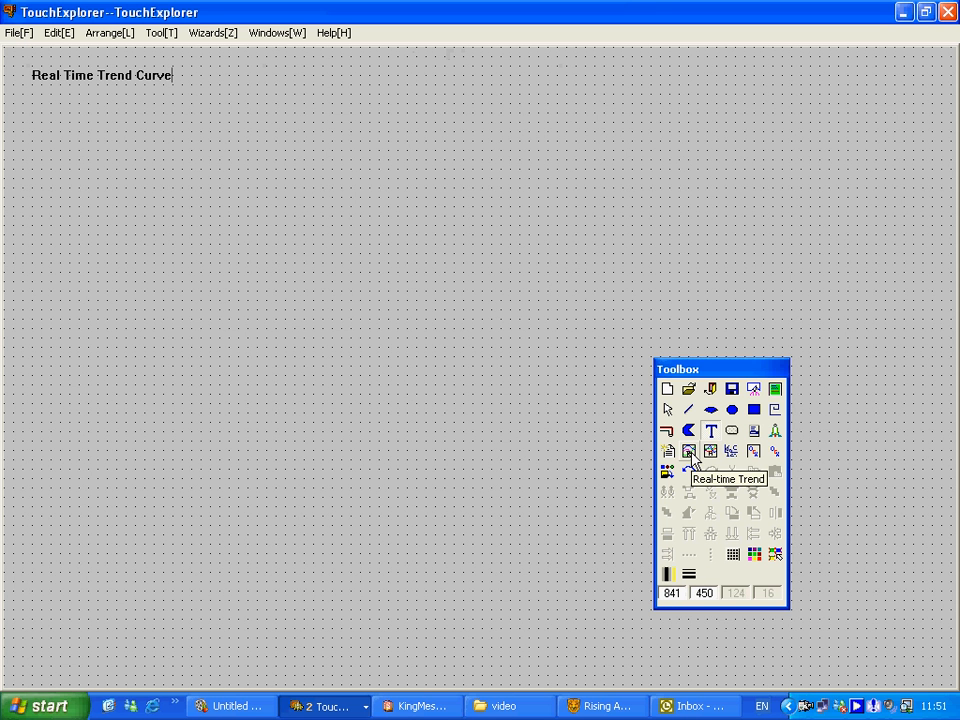
Draw a real-time trend about 671 by 530 below the title and link its Curve1 to the tag Raw_Oil_Depth
{"action": "left_click", "coordinate": [689, 451]}
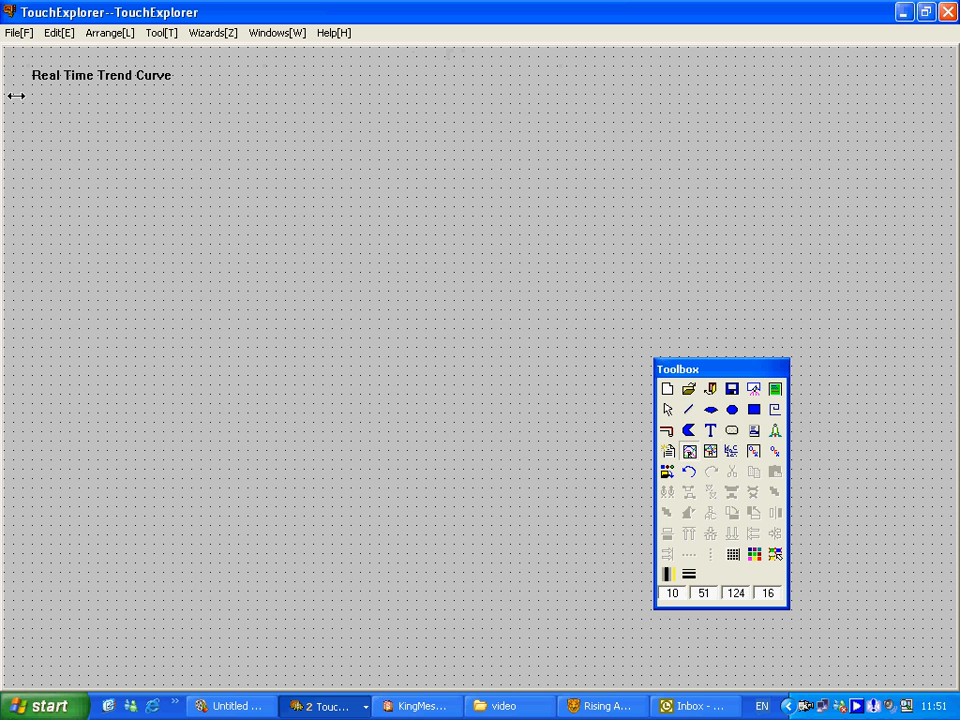
{"action": "mouse_move", "coordinate": [14, 113]}
{"action": "left_mouse_down"}
{"action": "mouse_move", "coordinate": [388, 449]}
{"action": "mouse_move", "coordinate": [637, 593]}
{"action": "mouse_move", "coordinate": [643, 609]}
{"action": "left_mouse_up"}
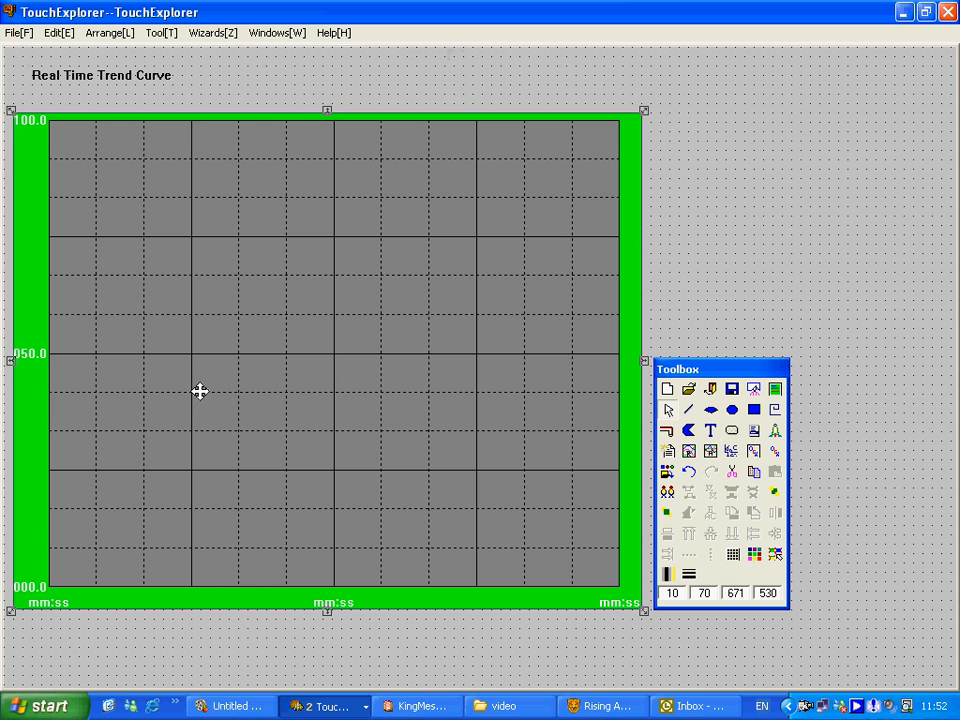
{"action": "double_click", "coordinate": [233, 355]}
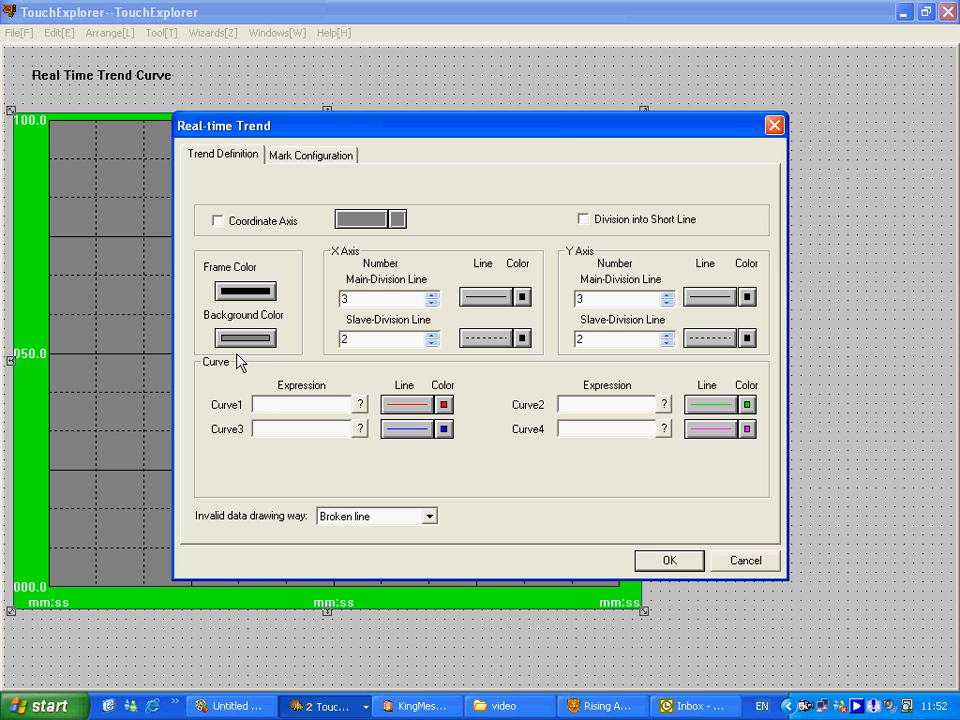
{"action": "left_click", "coordinate": [360, 405]}
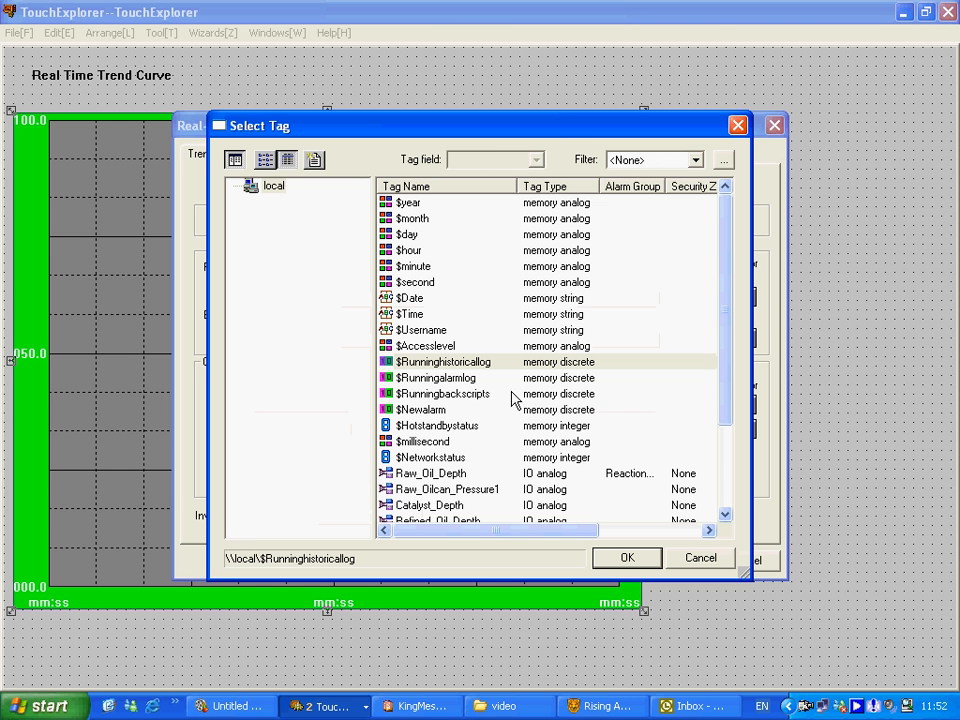
{"action": "left_click", "coordinate": [455, 476]}
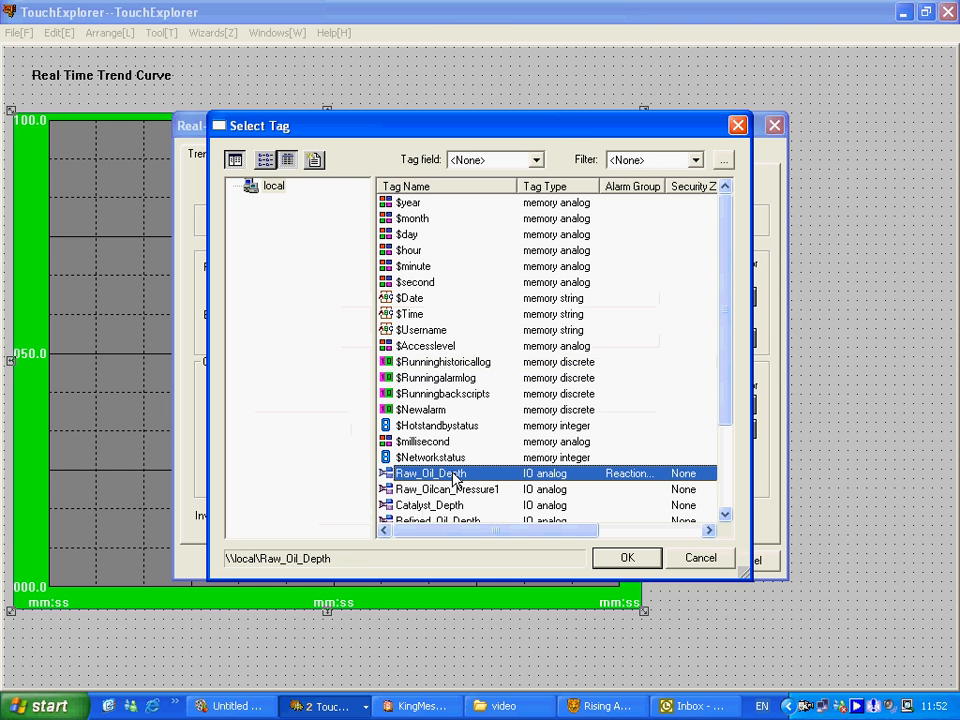
{"action": "double_click", "coordinate": [455, 477]}
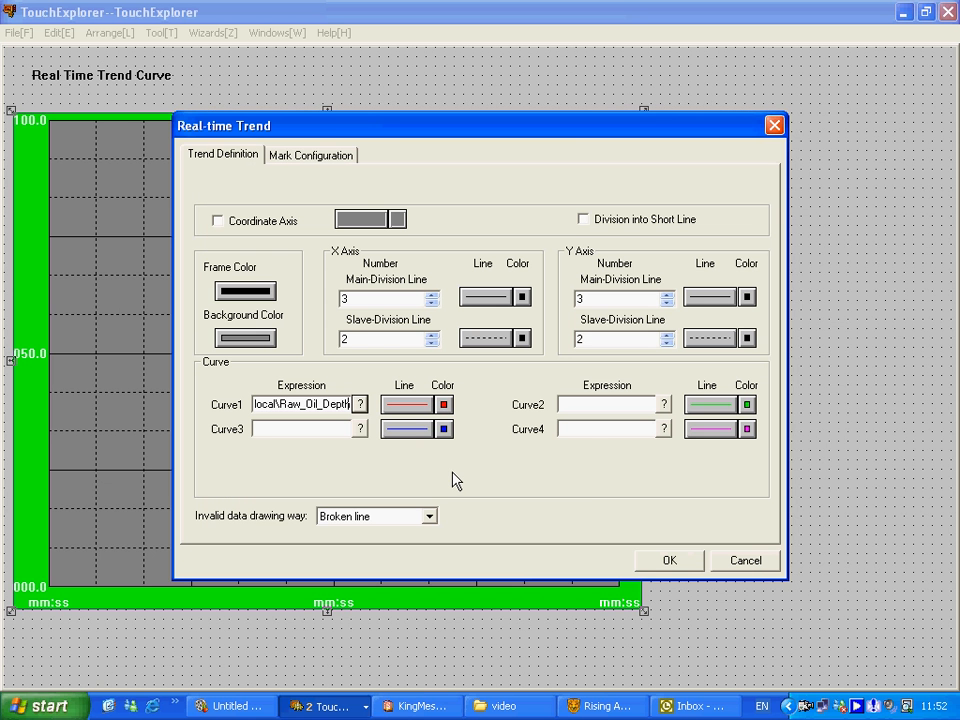
Set the Curve1 line color to green, review the mark configuration and accept the real-time trend settings
{"action": "left_click", "coordinate": [444, 405]}
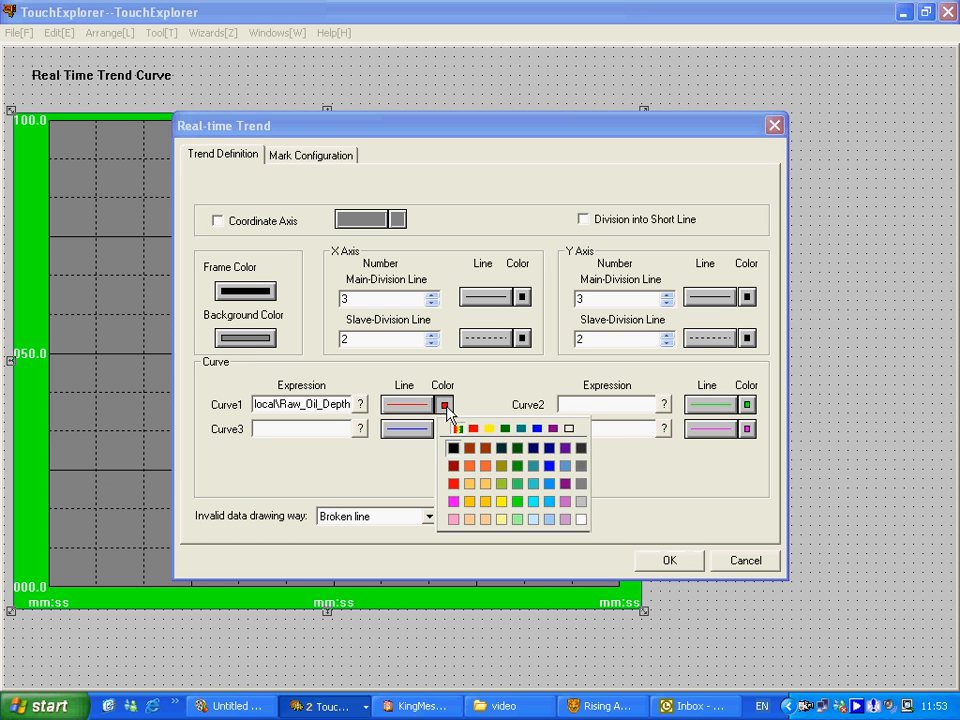
{"action": "left_click", "coordinate": [516, 468]}
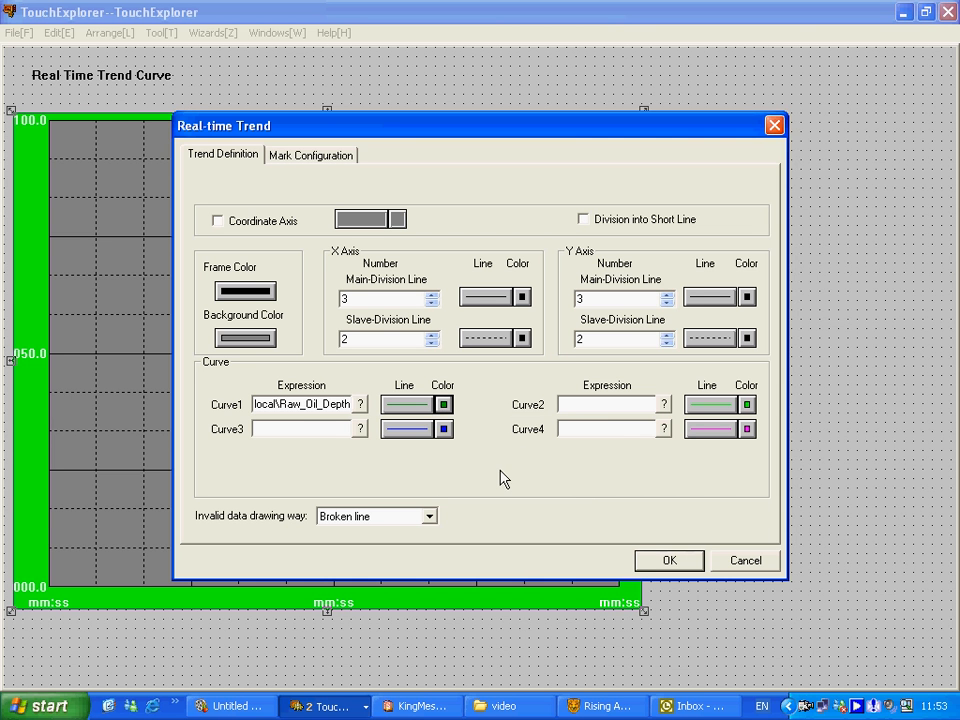
{"action": "left_click", "coordinate": [335, 164]}
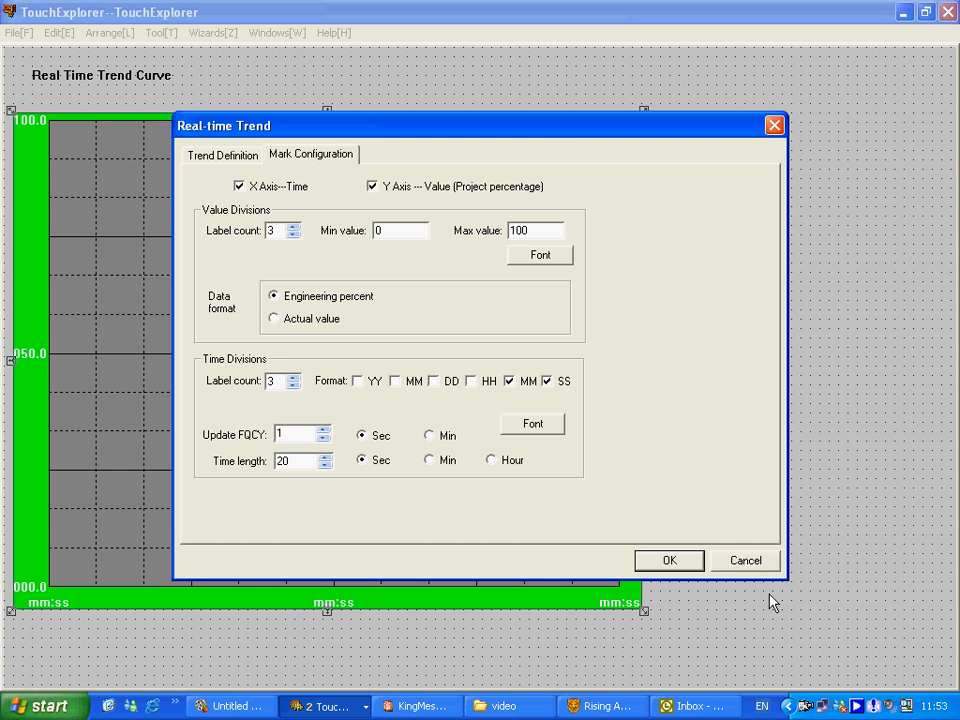
{"action": "left_click", "coordinate": [690, 564]}
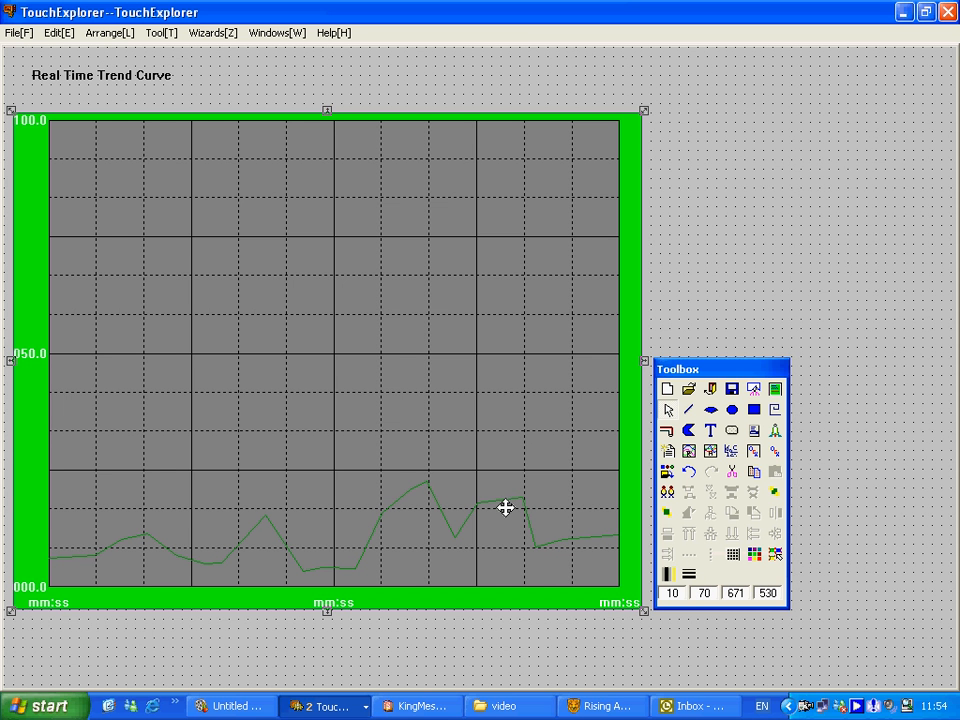
Save all pictures and switch to the runtime view
{"action": "left_click", "coordinate": [24, 33]}
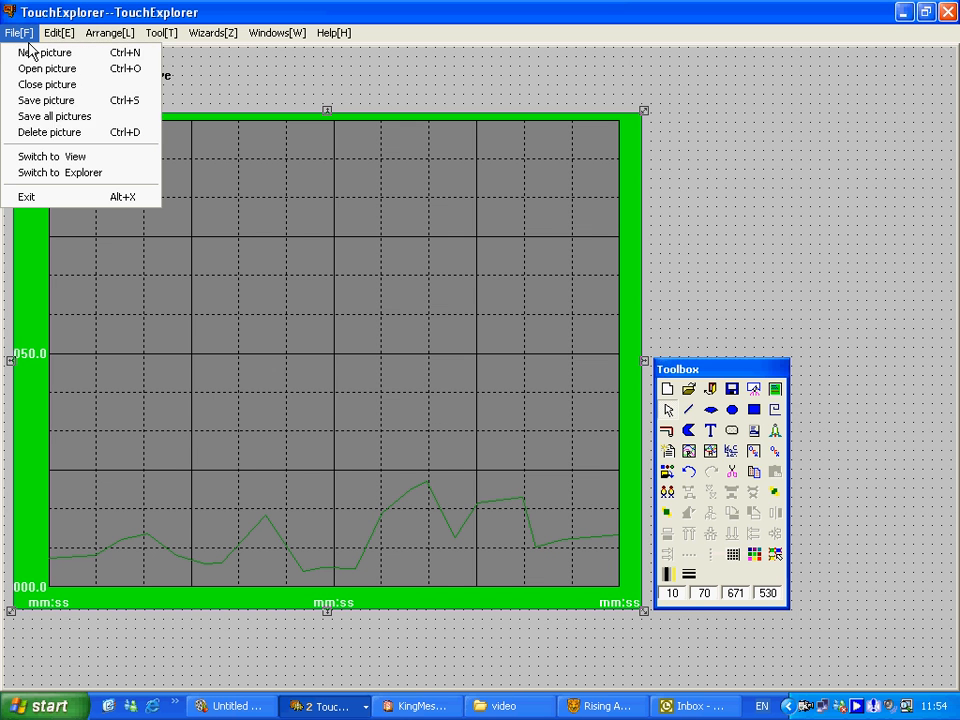
{"action": "left_click", "coordinate": [38, 117]}
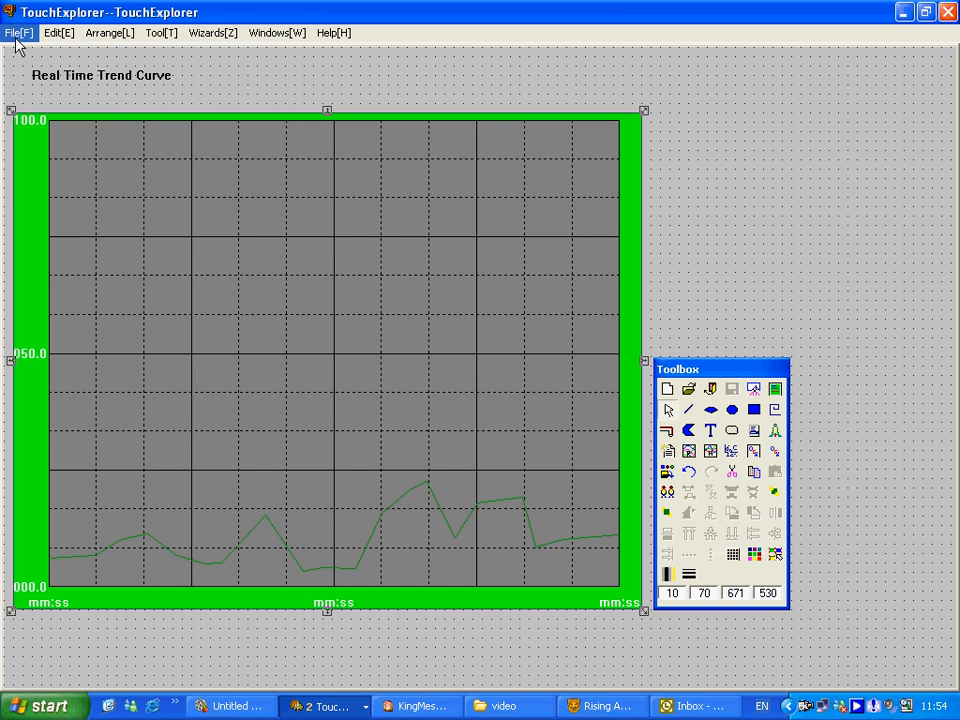
{"action": "left_click", "coordinate": [20, 33]}
{"action": "left_click", "coordinate": [40, 157]}
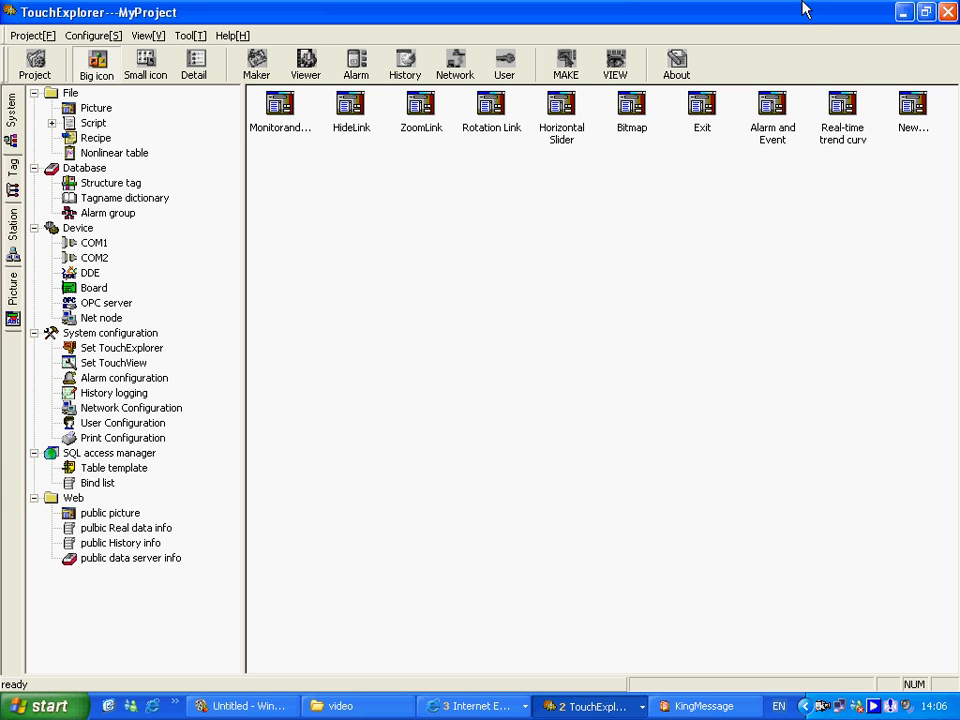
Set the Raw_Oil_Depth tag in the tagname dictionary to use the data change log
{"action": "left_click", "coordinate": [34, 168]}
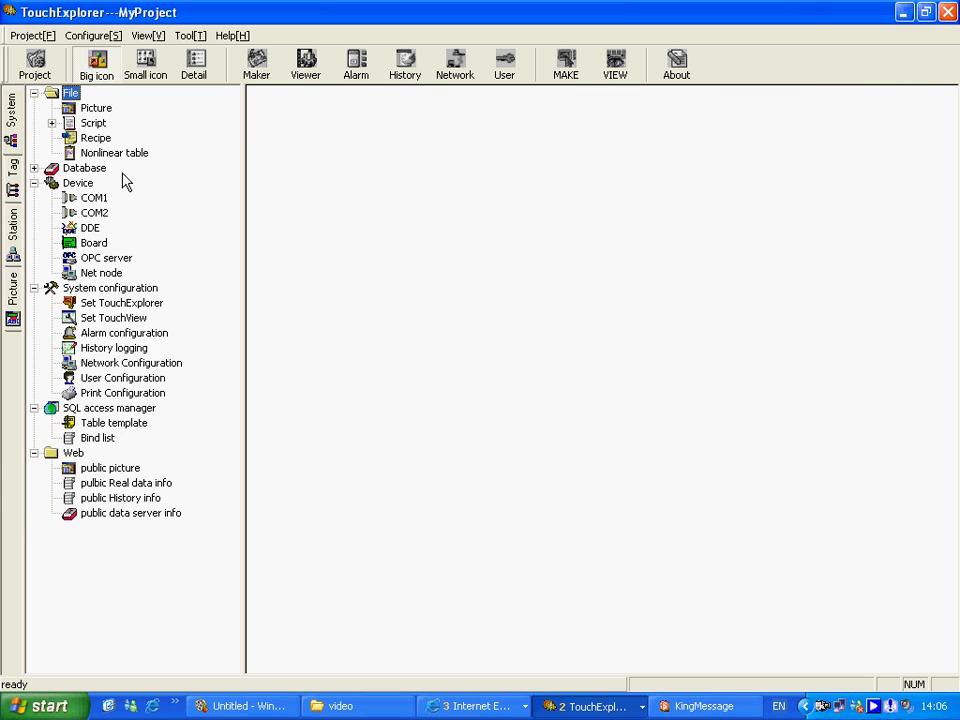
{"action": "left_click", "coordinate": [34, 168]}
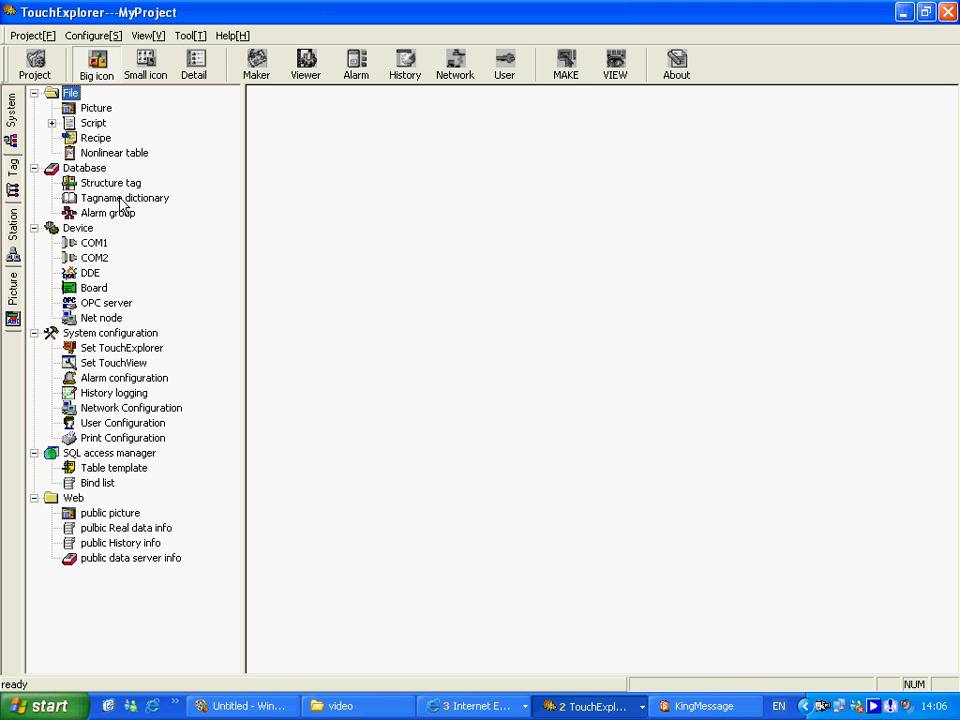
{"action": "left_click", "coordinate": [120, 200]}
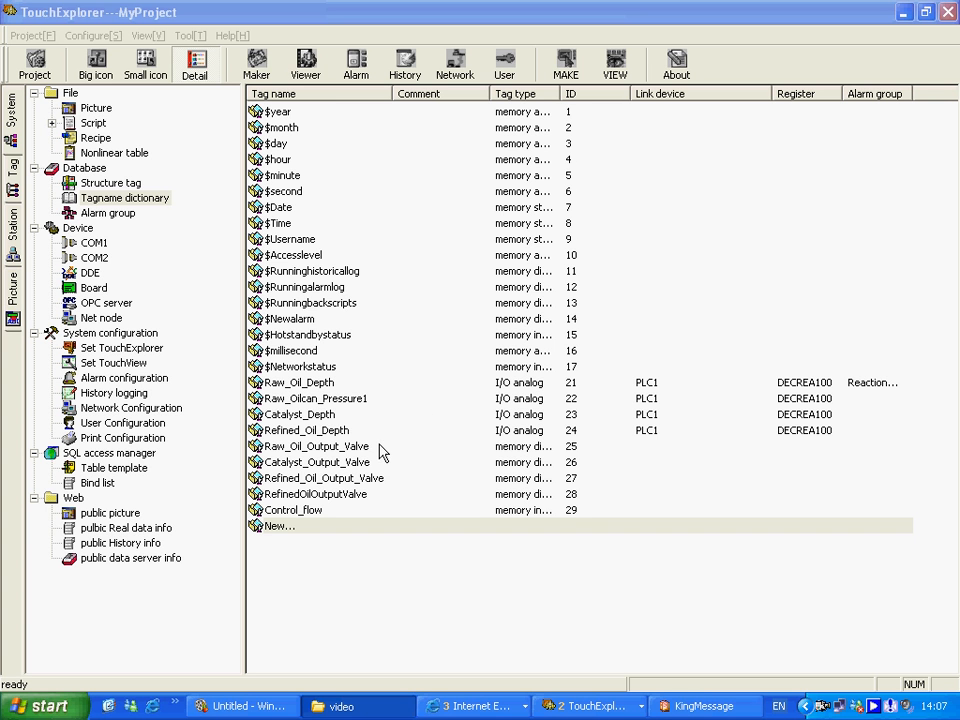
{"action": "double_click", "coordinate": [304, 385]}
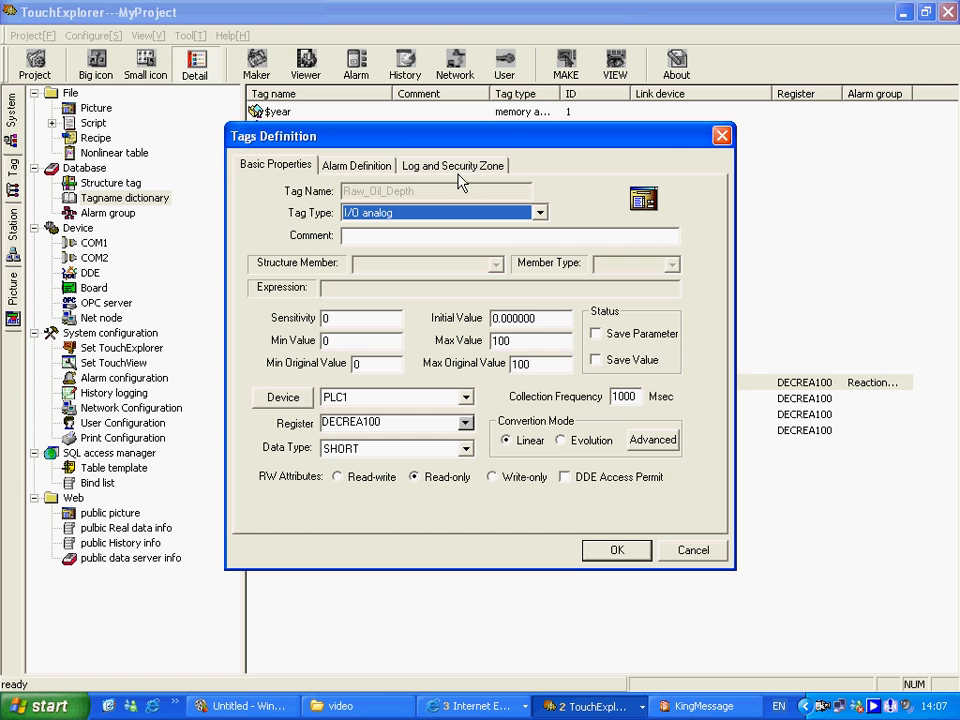
{"action": "left_click", "coordinate": [460, 168]}
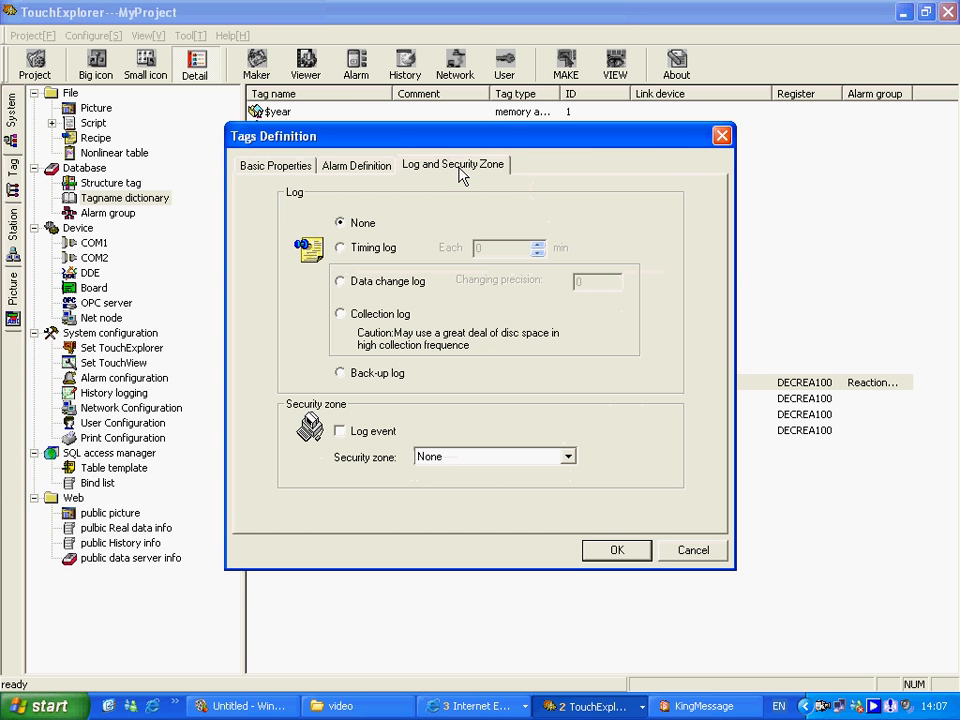
{"action": "left_click", "coordinate": [341, 284]}
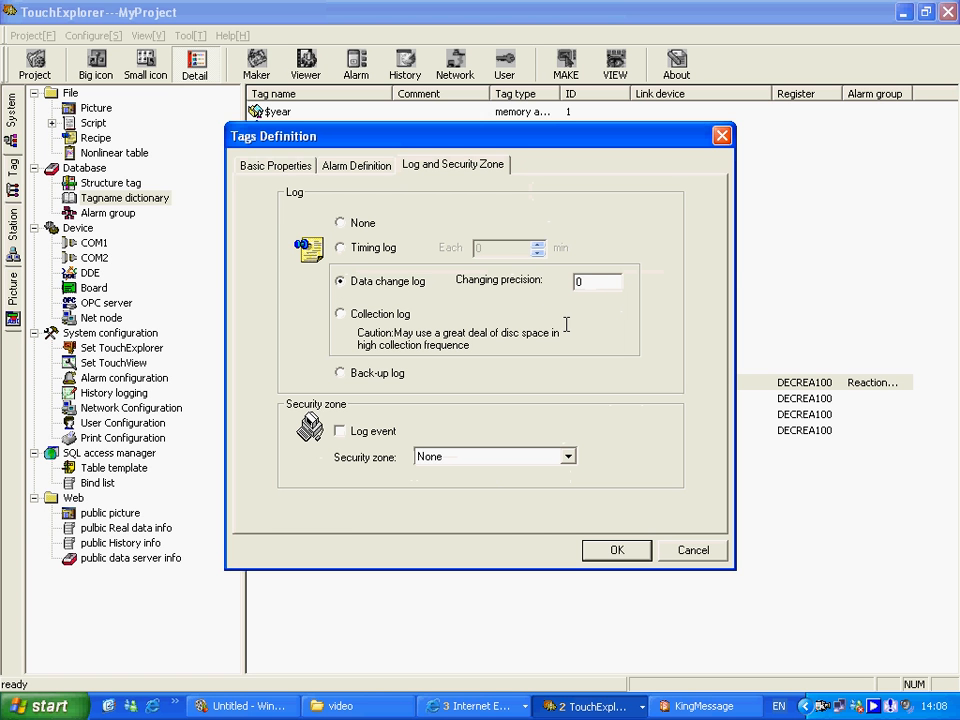
{"action": "left_click", "coordinate": [619, 556]}
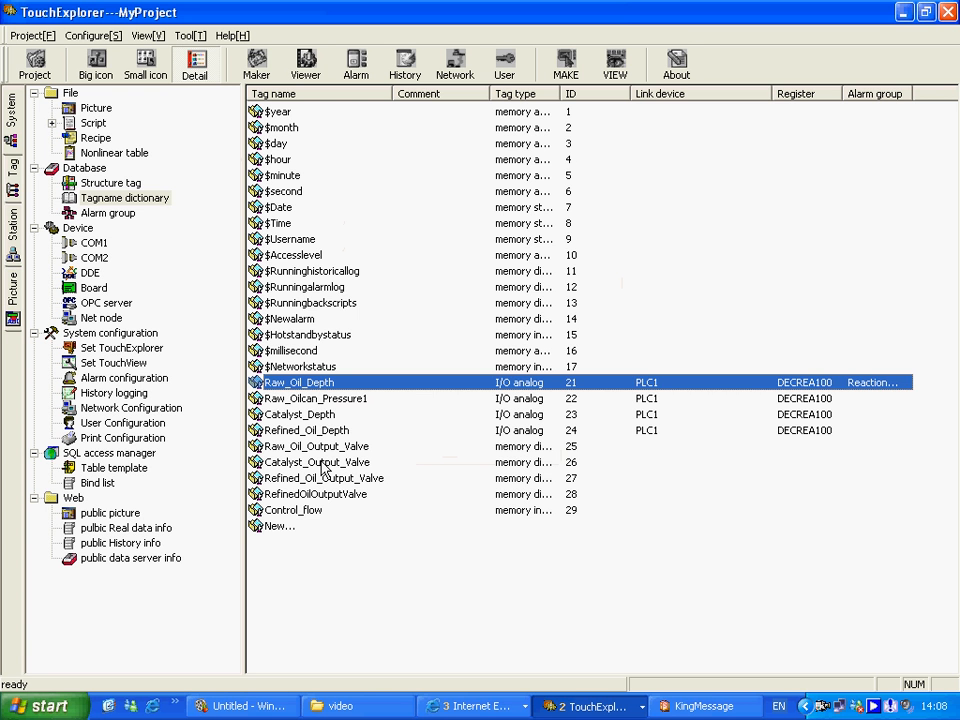
Review the history logging settings in the system configuration and accept them
{"action": "left_click", "coordinate": [124, 336]}
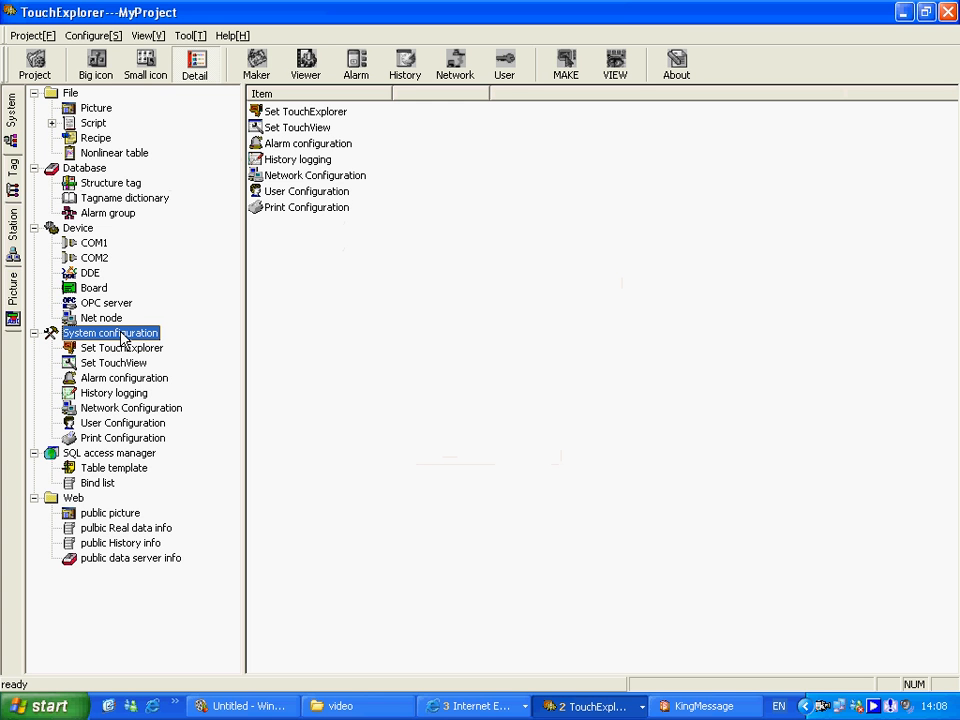
{"action": "double_click", "coordinate": [311, 162]}
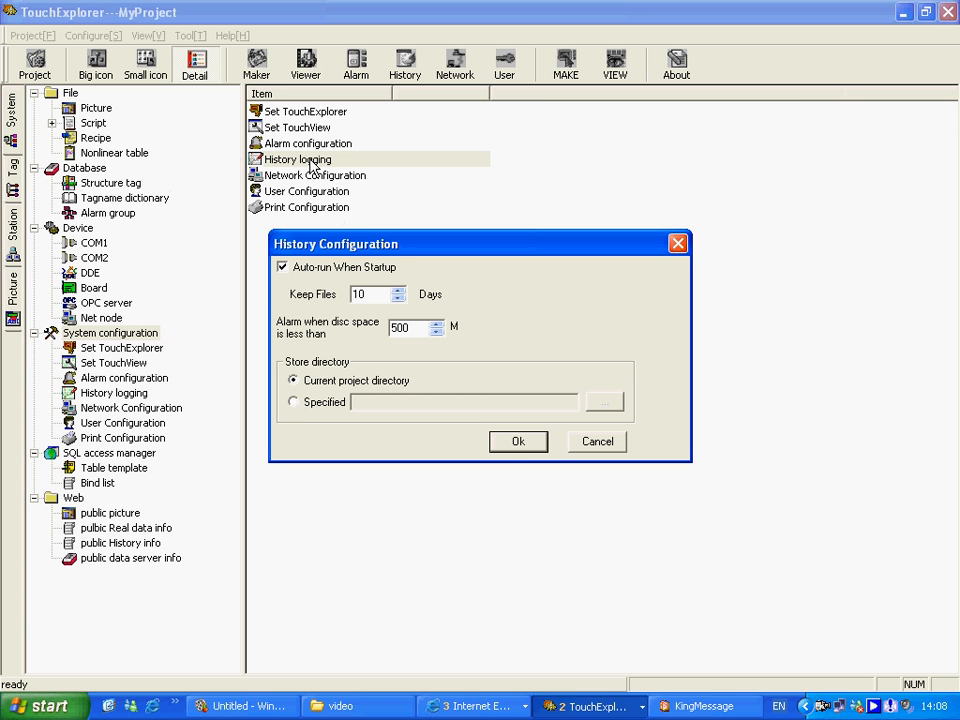
{"action": "left_click", "coordinate": [516, 442]}
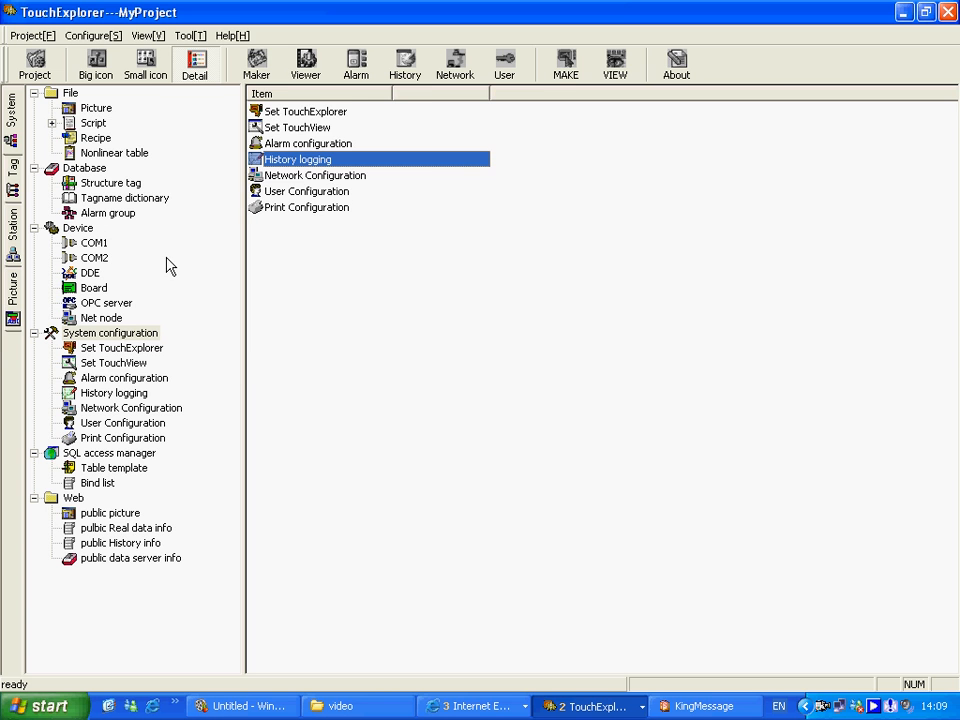
Create another new picture and place the title text "Historical Trend Curve" near its upper left corner
{"action": "left_click", "coordinate": [96, 107]}
{"action": "double_click", "coordinate": [906, 106]}
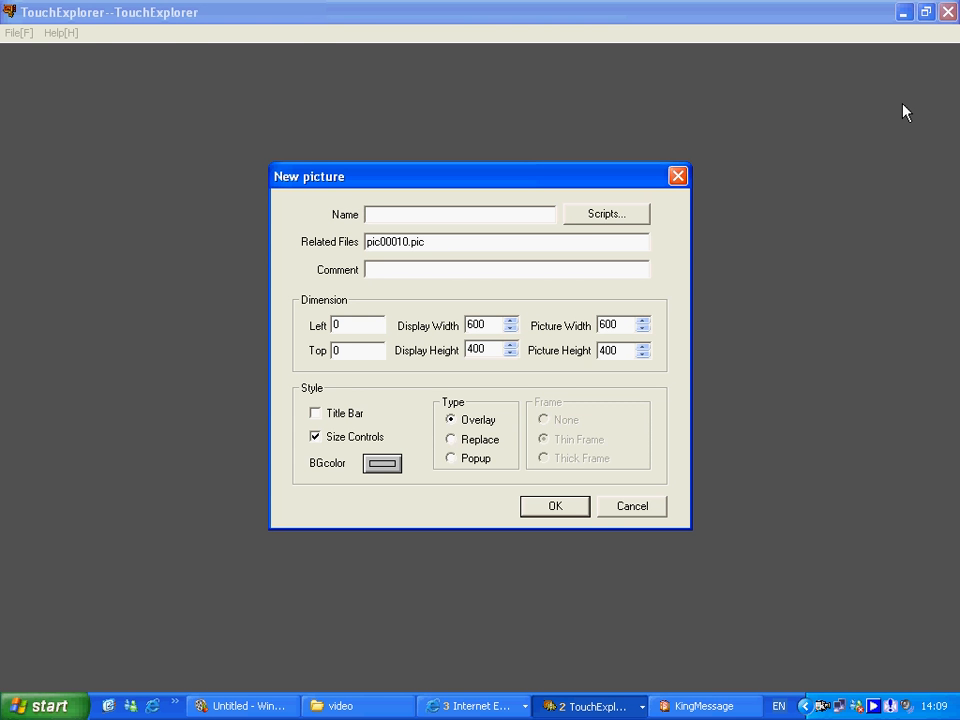
{"action": "key", "text": "Return"}
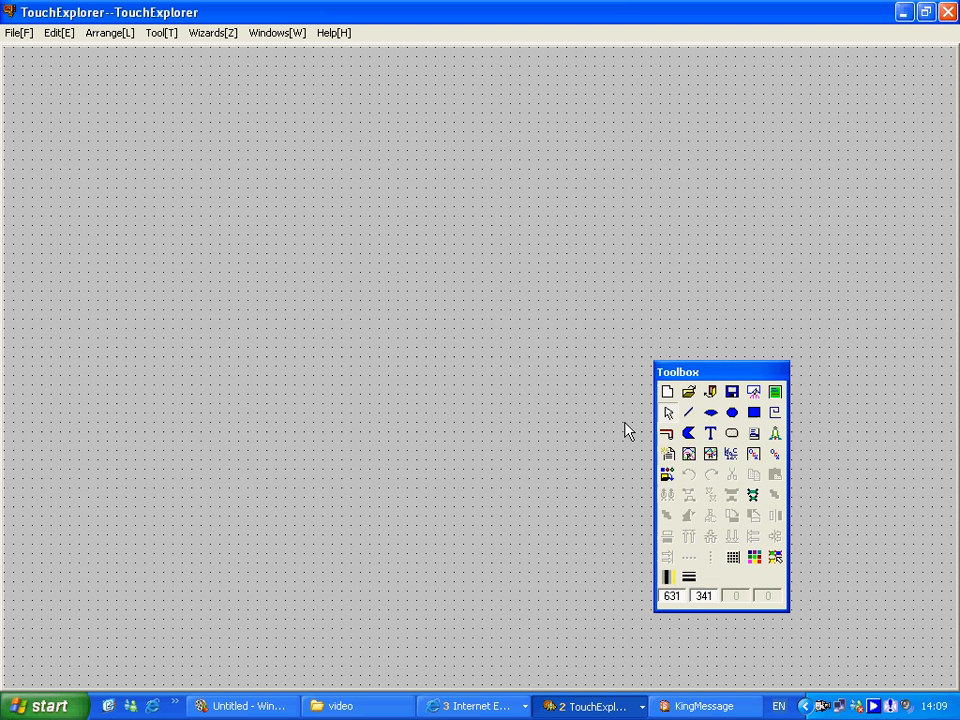
{"action": "left_click", "coordinate": [715, 436]}
{"action": "left_click", "coordinate": [40, 62]}
{"action": "type", "text": "Historical Trend Curve"}
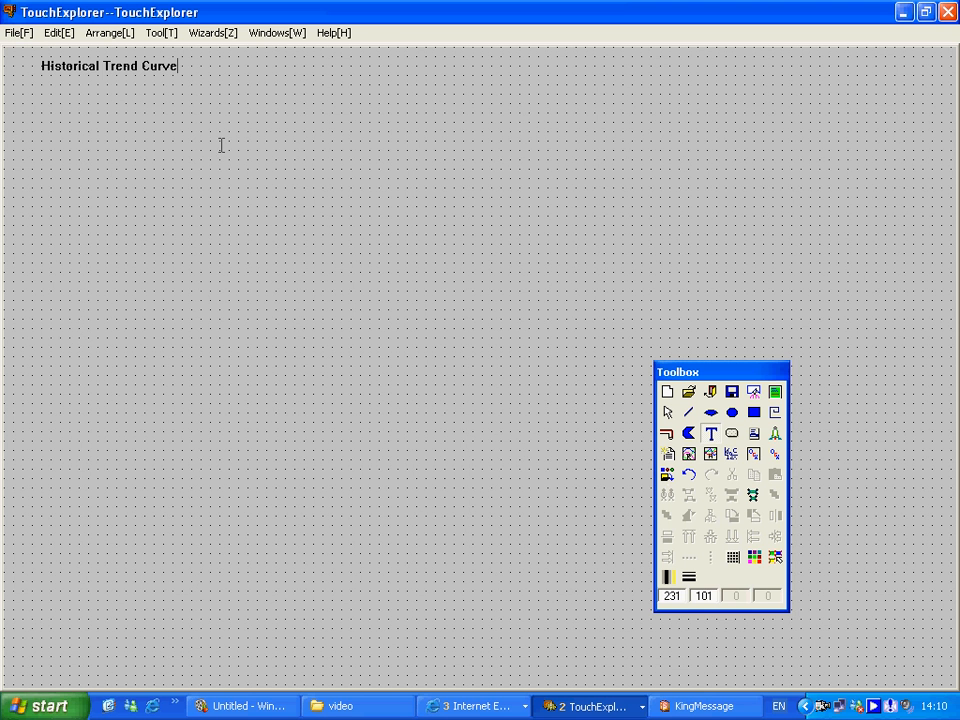
Insert the second Historical trend entry from the general controls, drawn about 760 by 451 below the title
{"action": "left_click", "coordinate": [777, 457]}
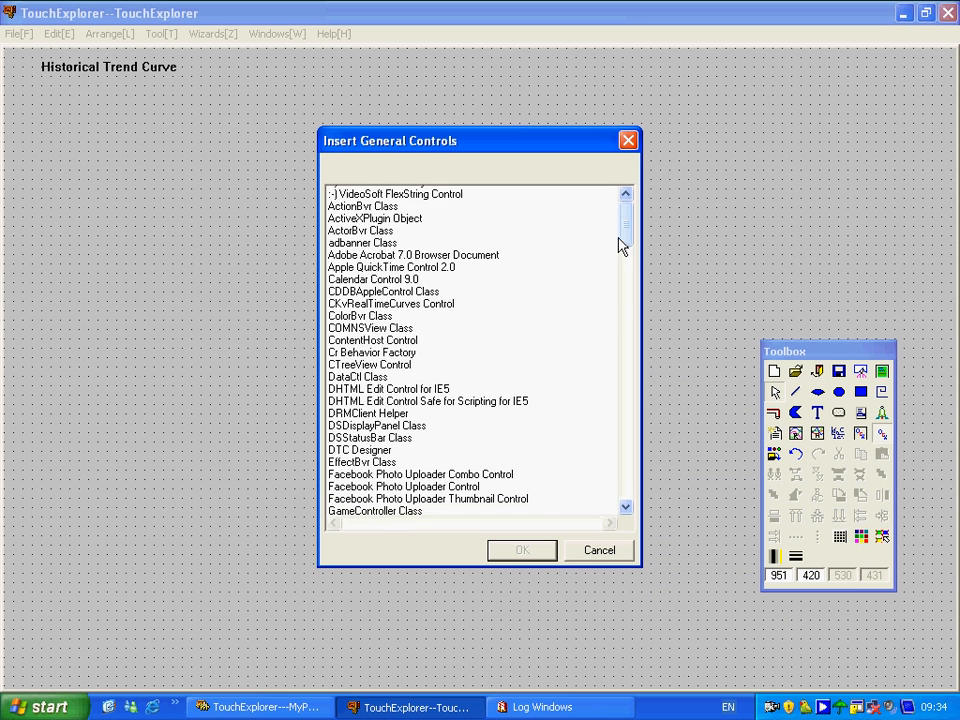
{"action": "left_click_drag", "start_coordinate": [619, 244], "coordinate": [624, 305]}
{"action": "left_click", "coordinate": [391, 218]}
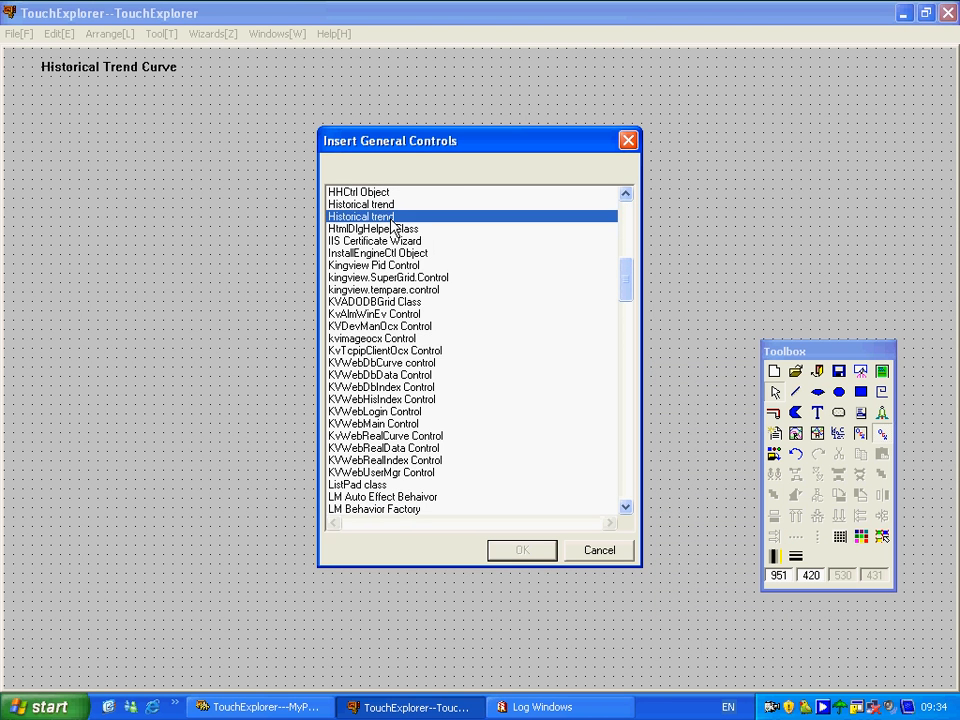
{"action": "double_click", "coordinate": [391, 218]}
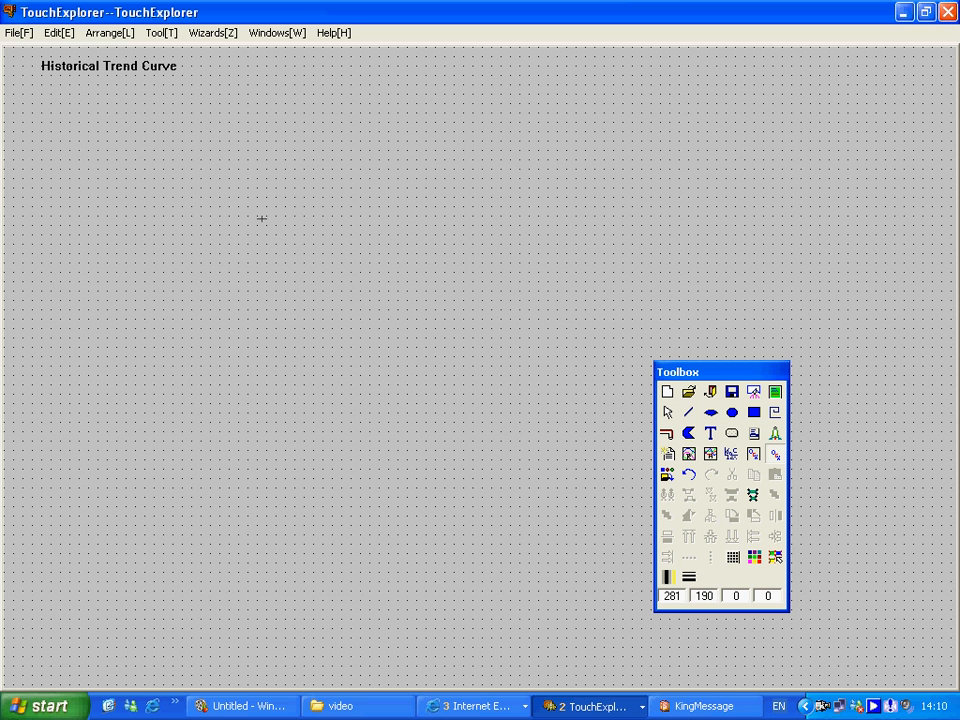
{"action": "left_click_drag", "start_coordinate": [164, 198], "coordinate": [876, 619]}
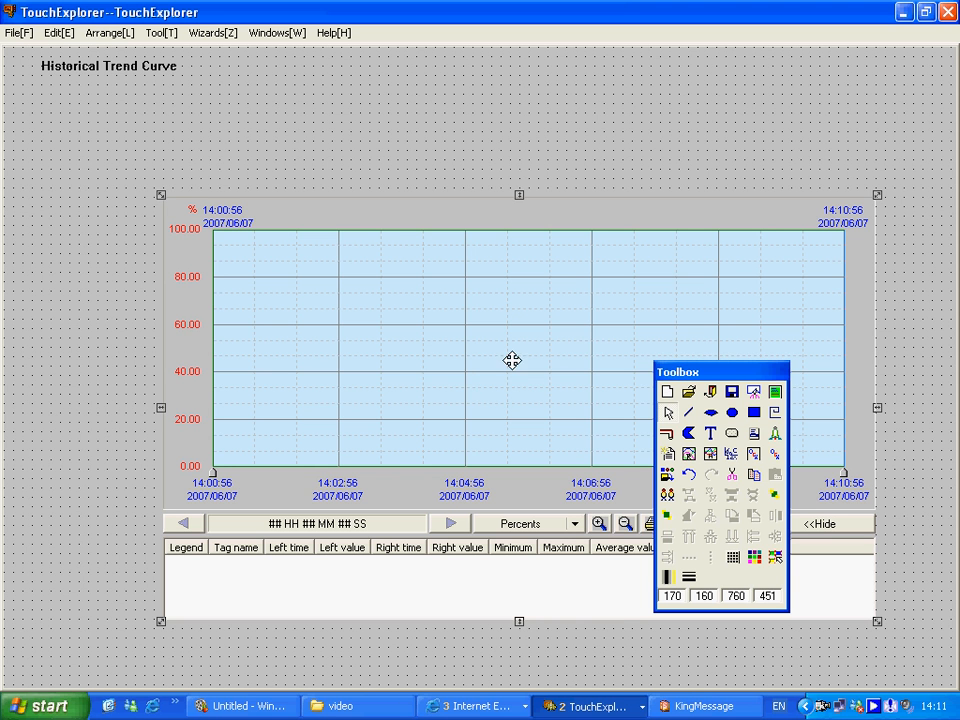
Add a curve for the local Raw_Oil_Depth tag to the historical trend control's properties and accept them
{"action": "right_click", "coordinate": [492, 350]}
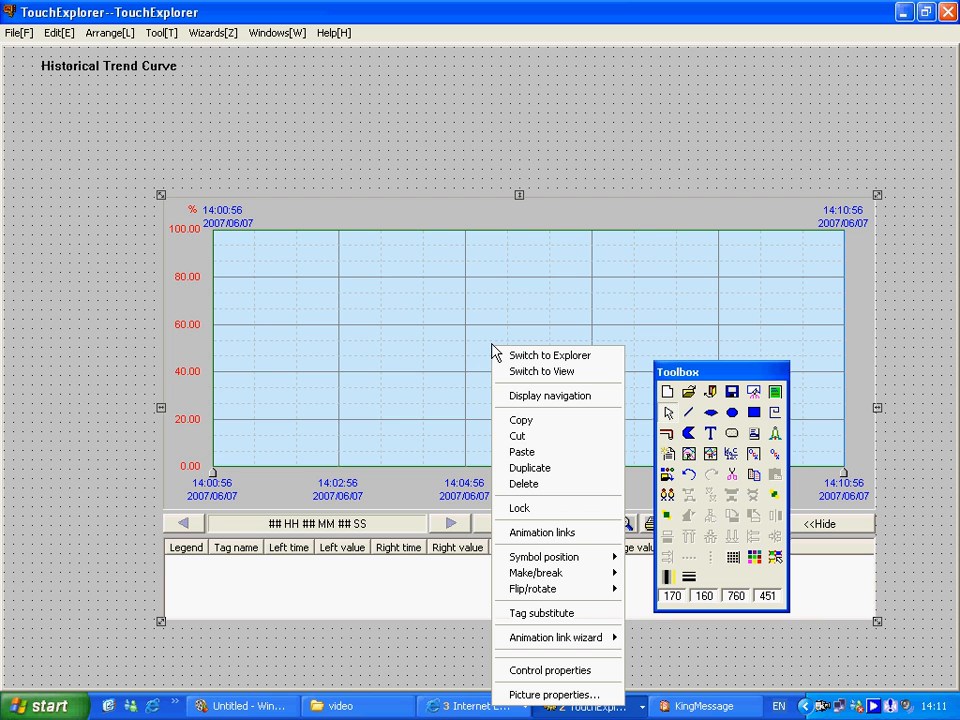
{"action": "left_click", "coordinate": [556, 671]}
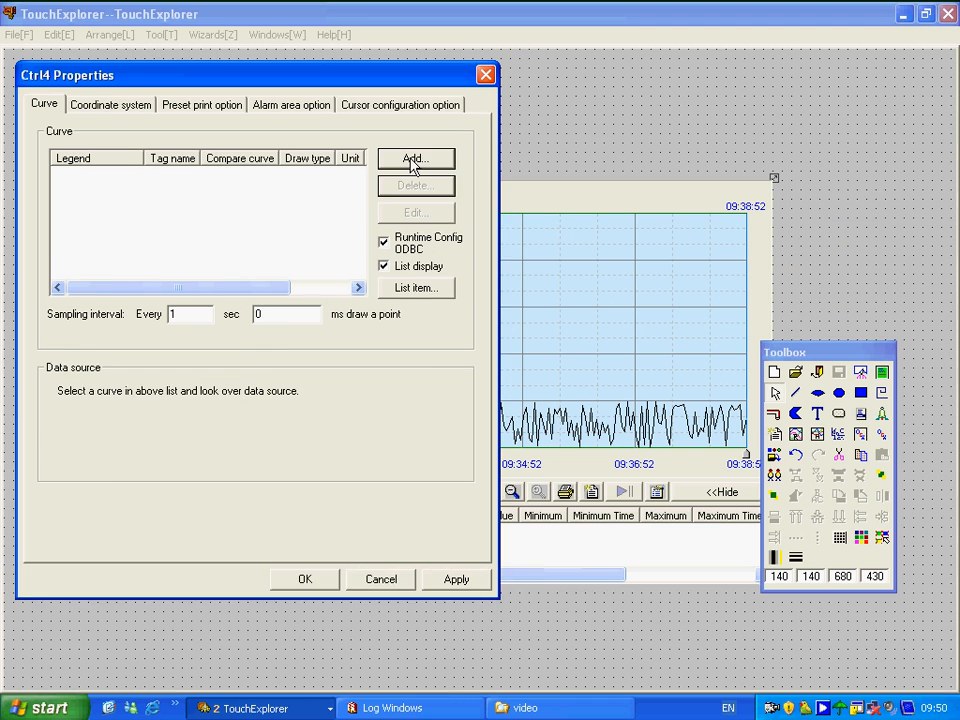
{"action": "left_click", "coordinate": [413, 160]}
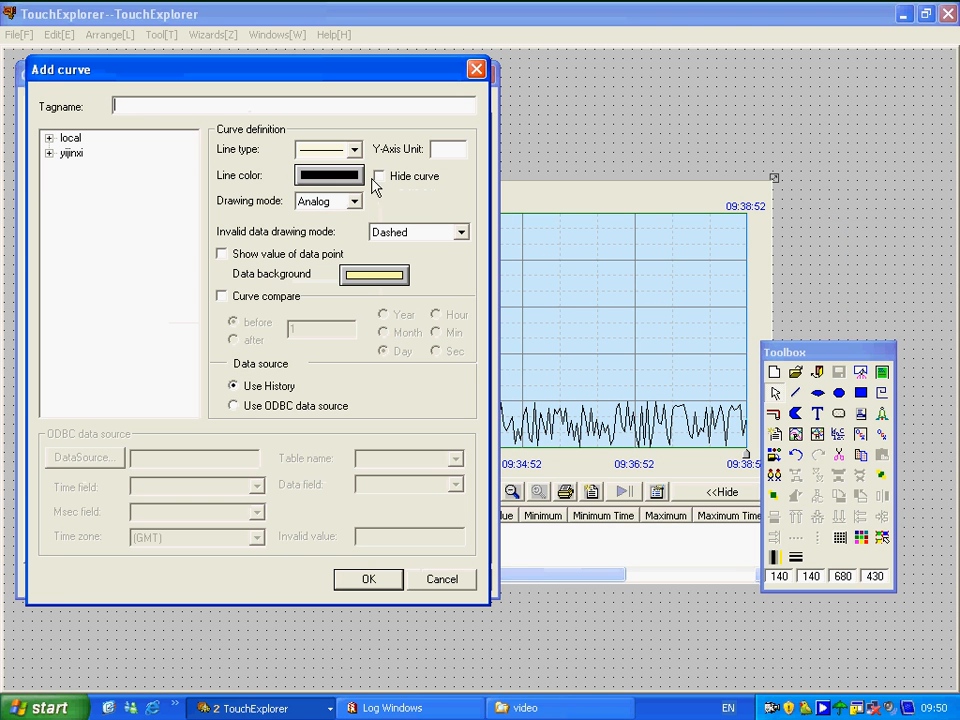
{"action": "left_click", "coordinate": [48, 138]}
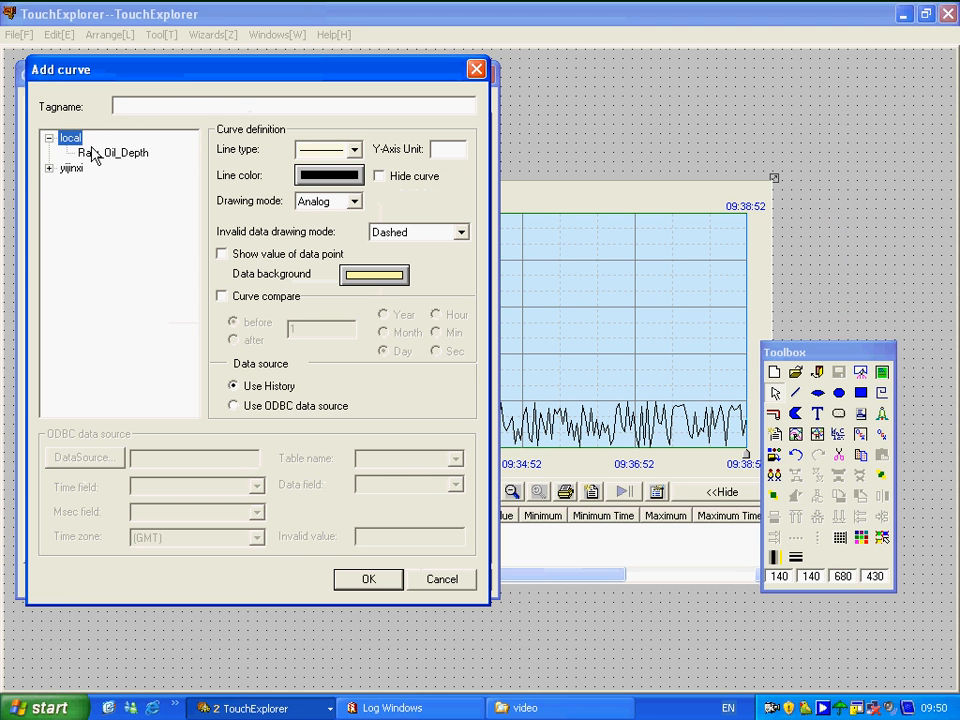
{"action": "left_click", "coordinate": [94, 153]}
{"action": "left_click", "coordinate": [396, 580]}
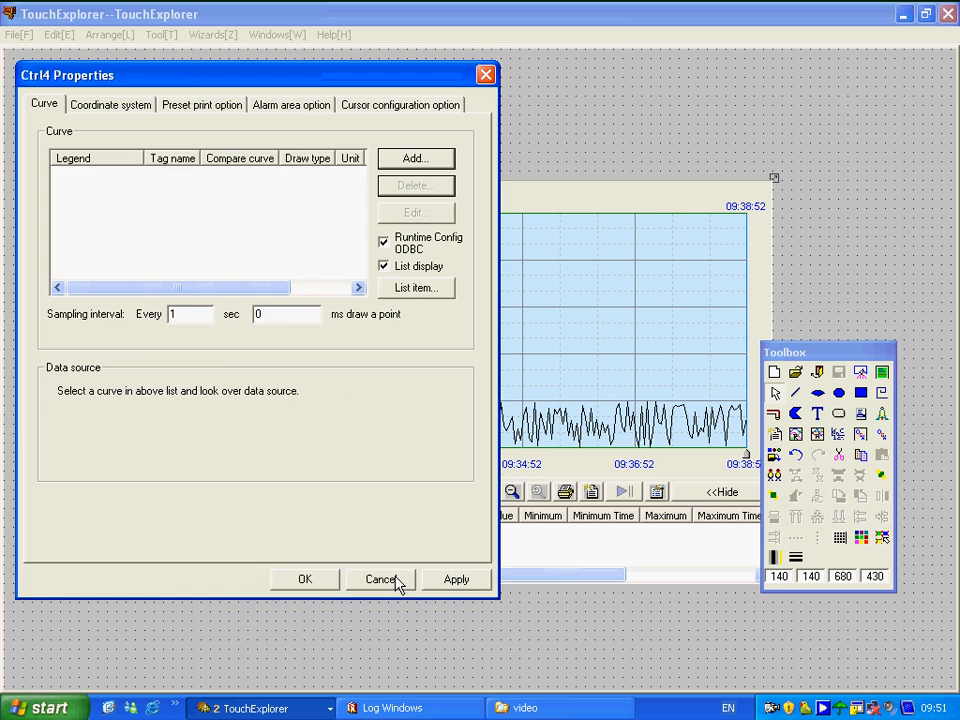
{"action": "left_click", "coordinate": [314, 585]}
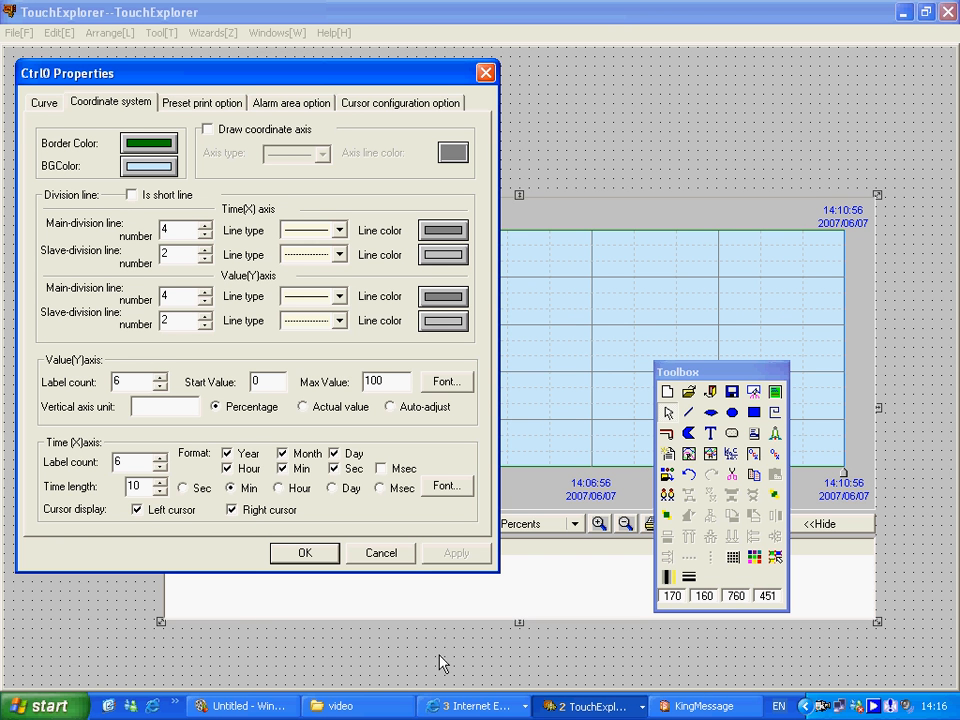
Set the trend's value axis to Percentage, review the print, alarm area and cursor options, and accept the properties
{"action": "left_click", "coordinate": [217, 407]}
{"action": "left_click", "coordinate": [212, 106]}
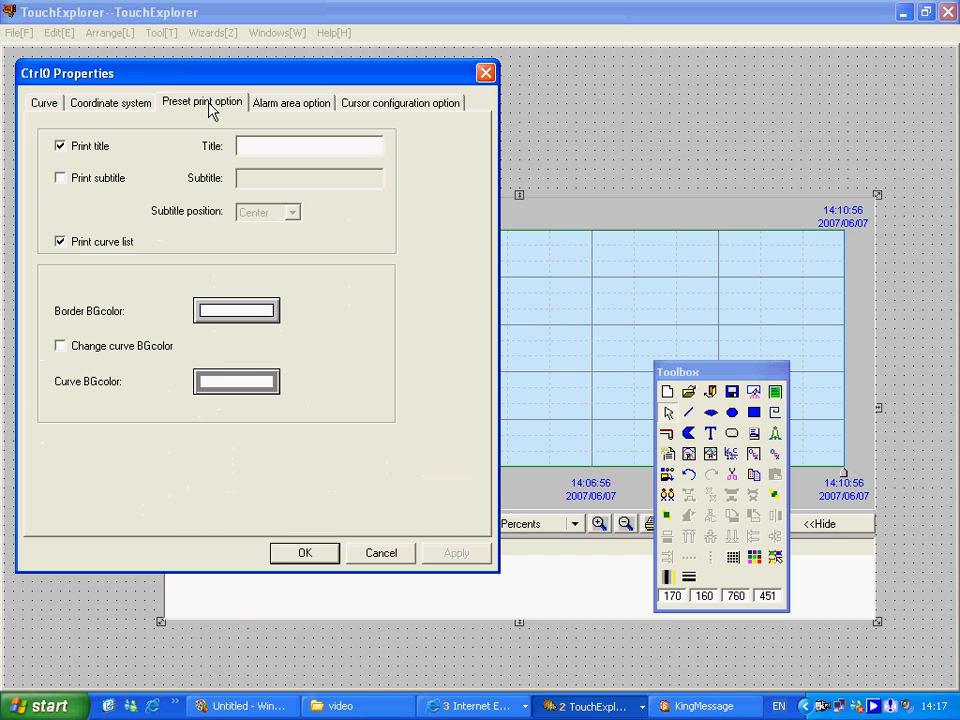
{"action": "left_click", "coordinate": [297, 112]}
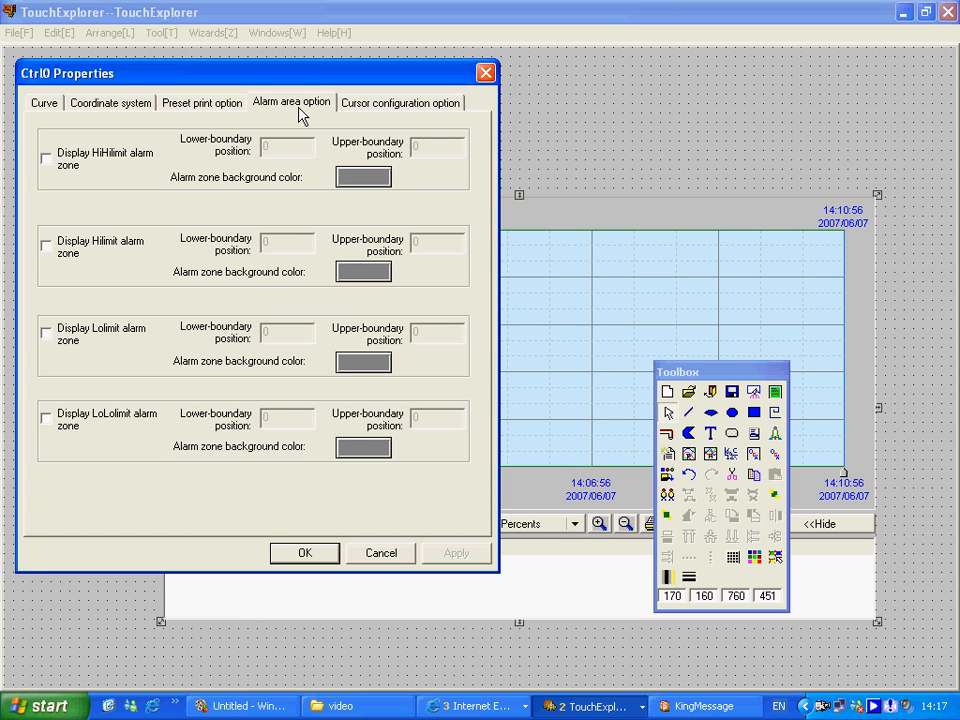
{"action": "left_click", "coordinate": [396, 104]}
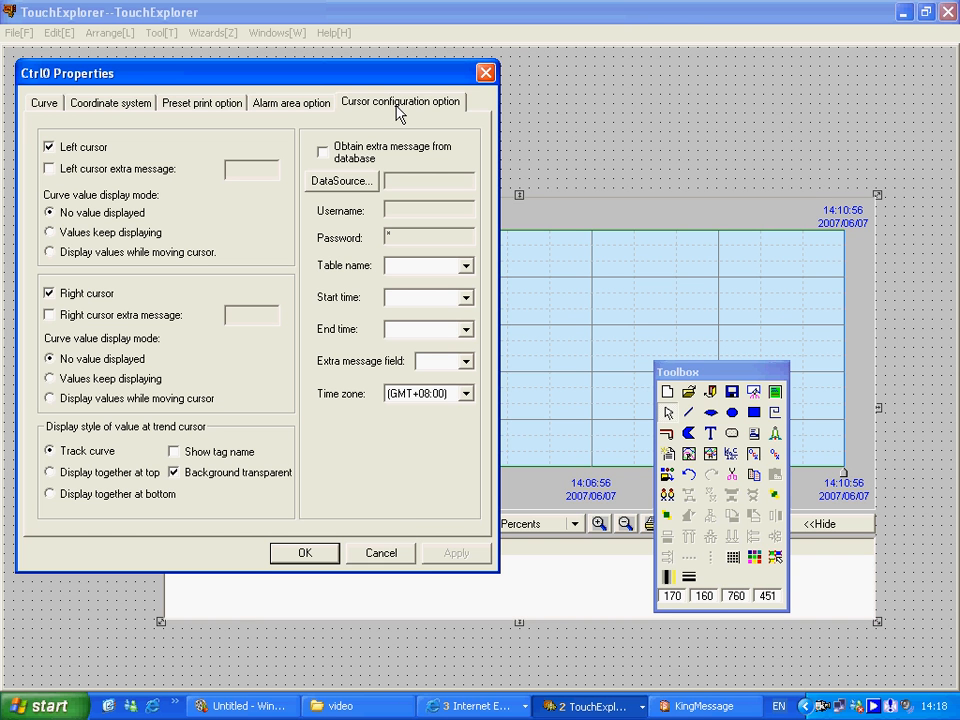
{"action": "left_click", "coordinate": [308, 553]}
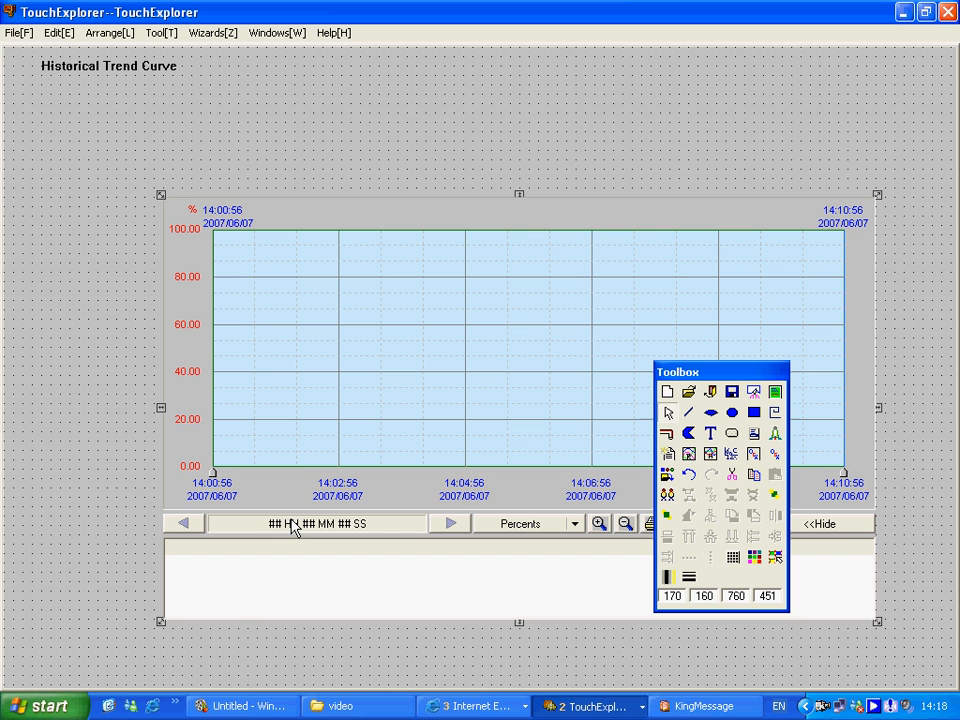
Save all pictures and switch to the TouchView runtime
{"action": "left_click", "coordinate": [14, 33]}
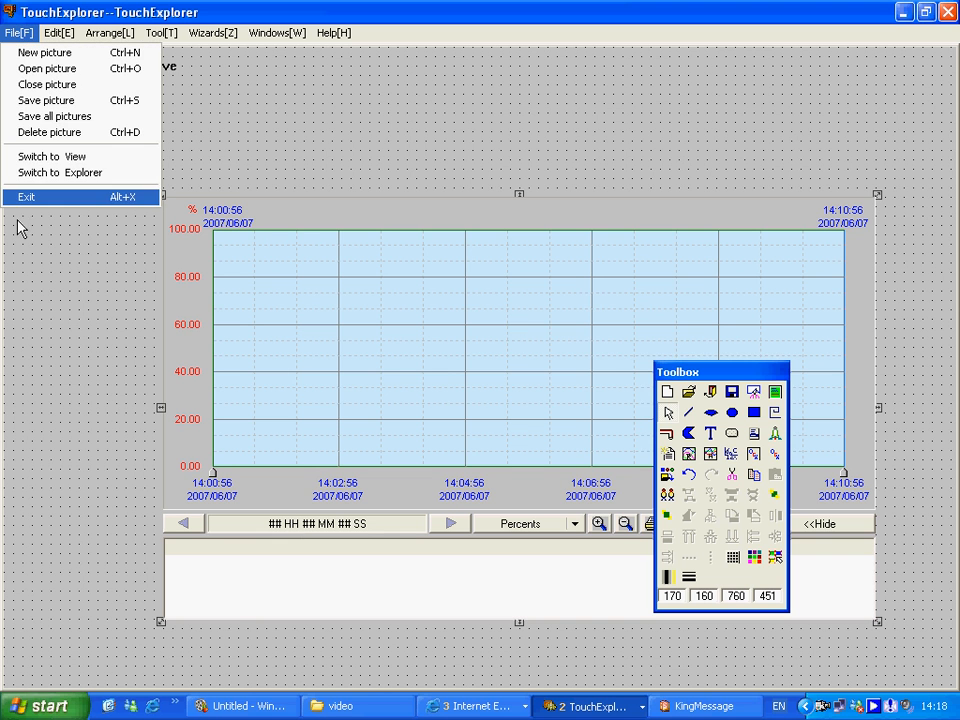
{"action": "left_click", "coordinate": [34, 116]}
{"action": "left_click", "coordinate": [18, 33]}
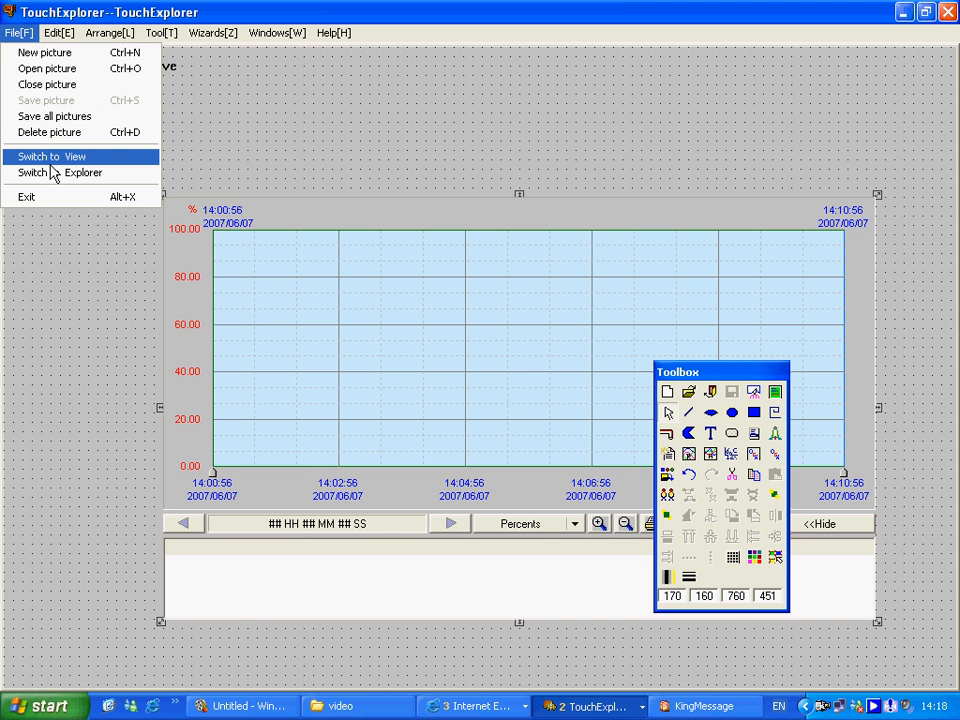
{"action": "left_click", "coordinate": [56, 156]}
Open the historical trend picture in the running project
{"action": "left_click", "coordinate": [14, 33]}
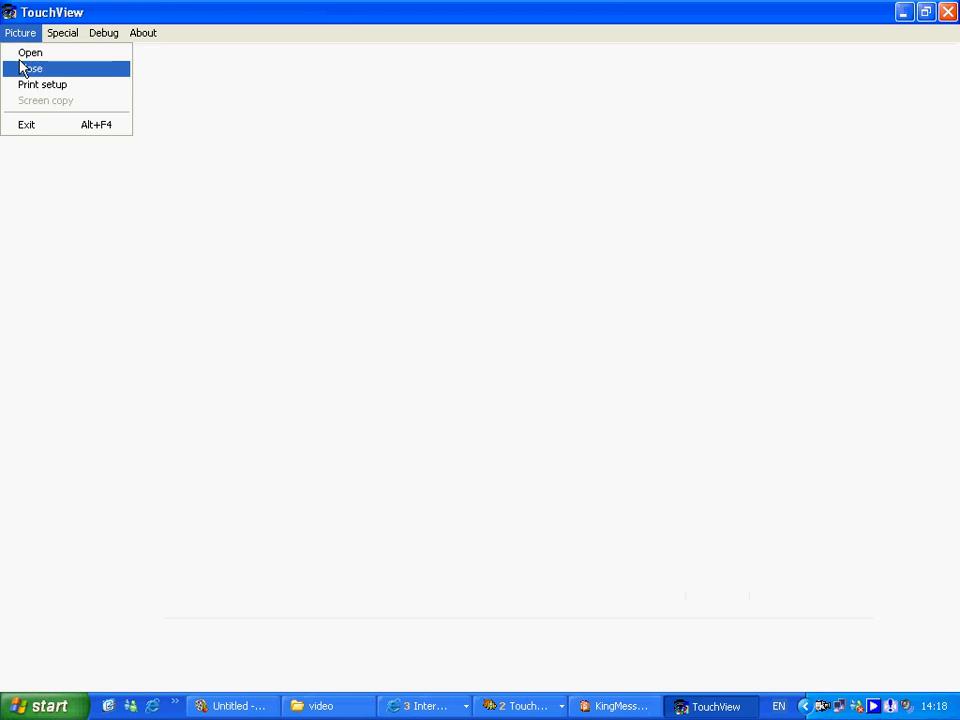
{"action": "left_click", "coordinate": [24, 51]}
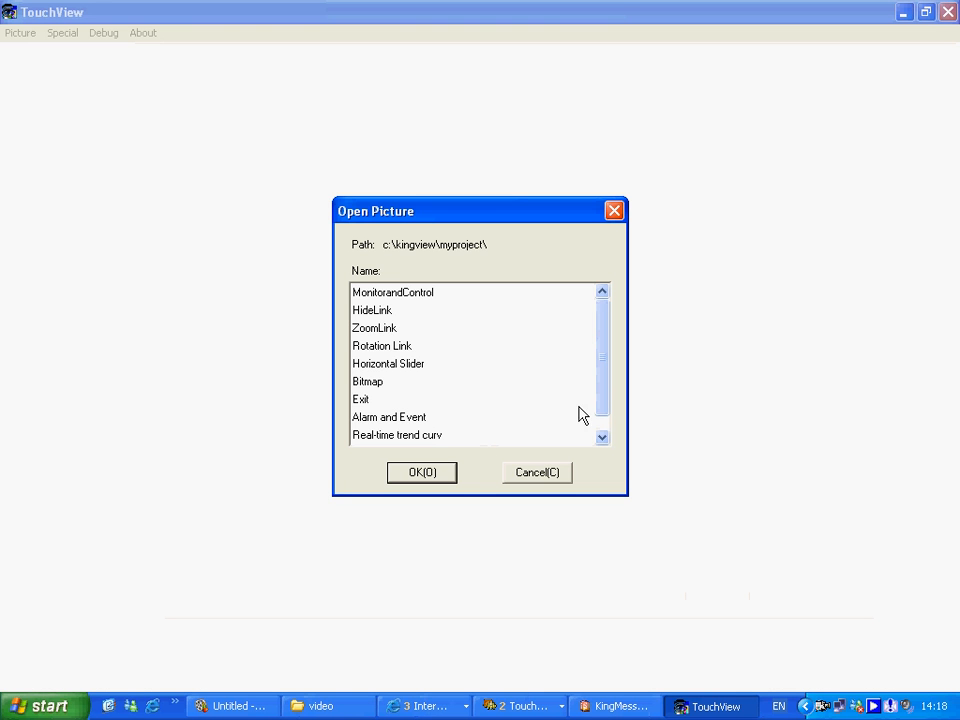
{"action": "left_click", "coordinate": [602, 437]}
{"action": "left_click", "coordinate": [423, 438]}
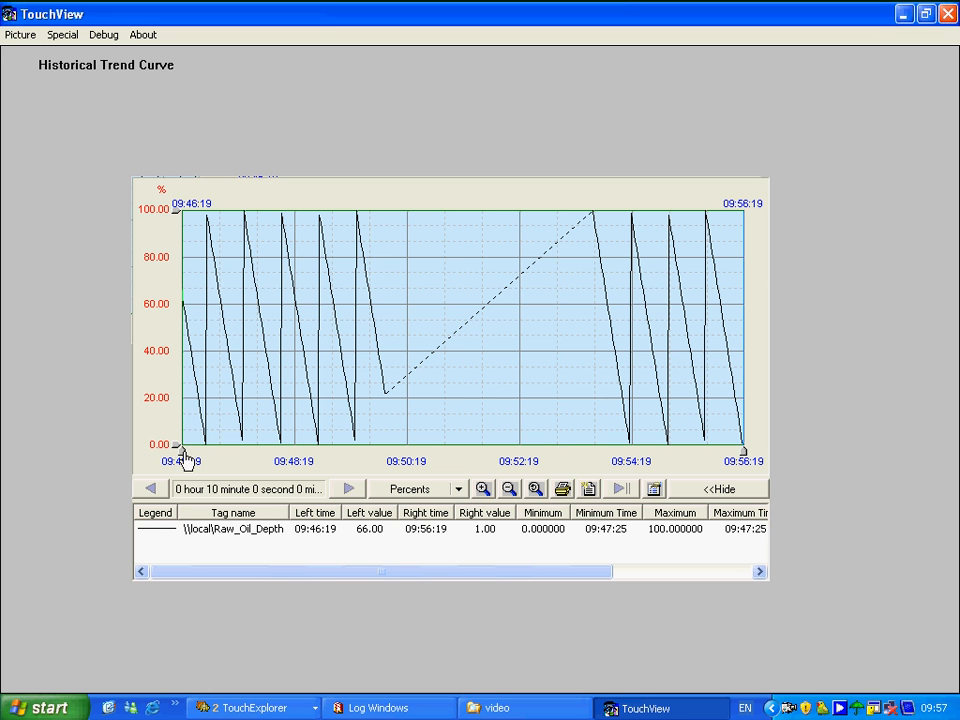
Move the trend's left time cursor to about 09:49:18 and accept a time axis adjust span of 600 seconds
{"action": "left_click_drag", "start_coordinate": [184, 456], "coordinate": [350, 457]}
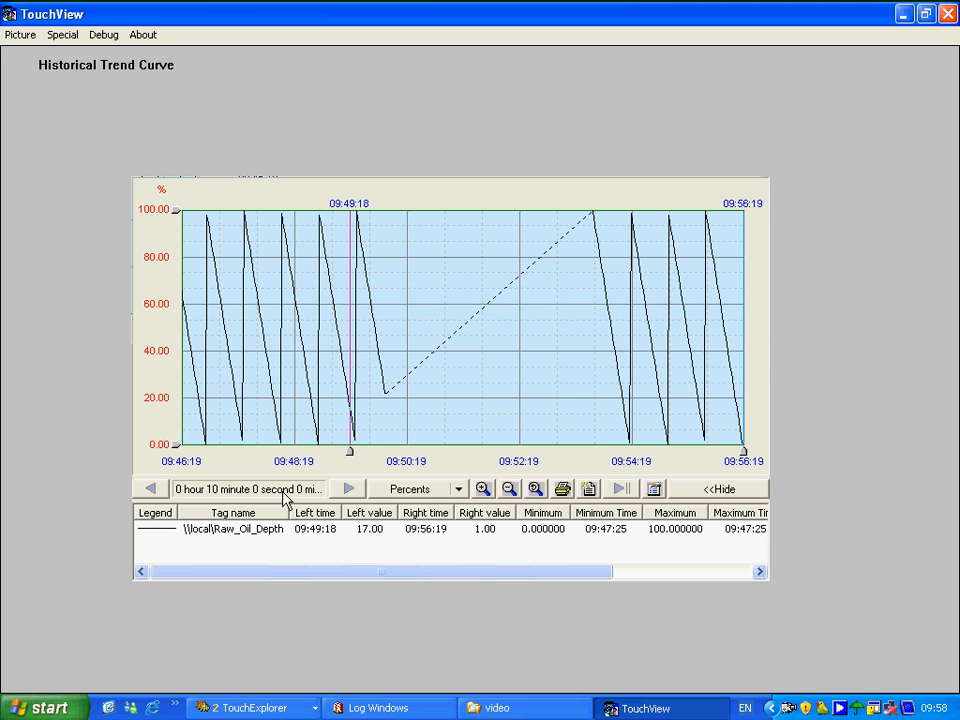
{"action": "left_click", "coordinate": [318, 494]}
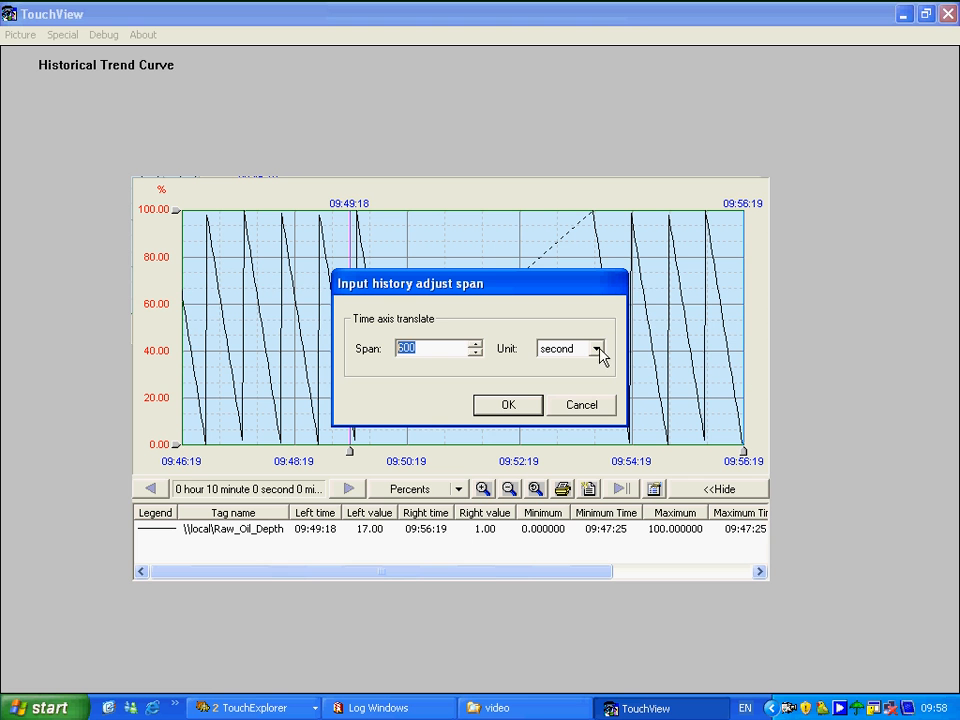
{"action": "left_click", "coordinate": [531, 405]}
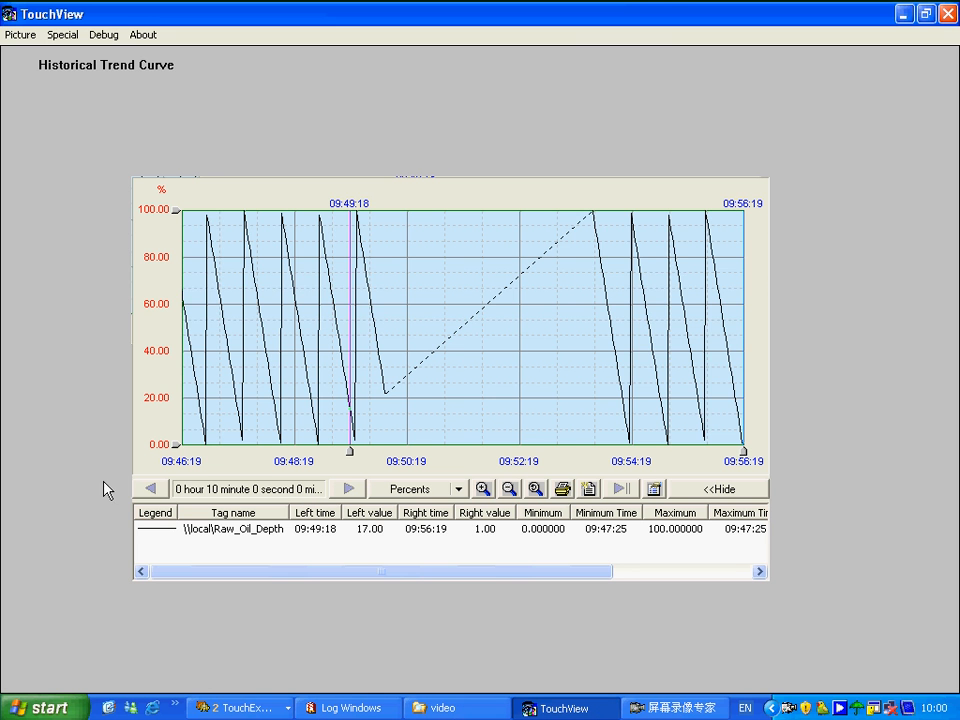
Shift the trend's time axis back by two spans and forward again to view other periods
{"action": "left_click", "coordinate": [150, 490]}
{"action": "left_click", "coordinate": [150, 490]}
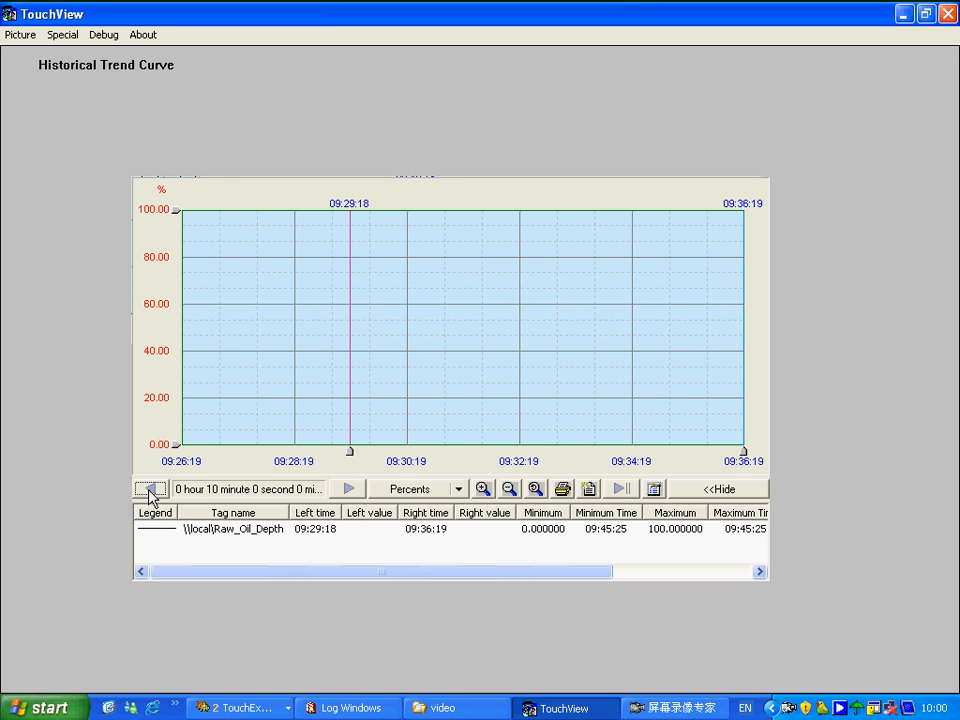
{"action": "left_click", "coordinate": [345, 489]}
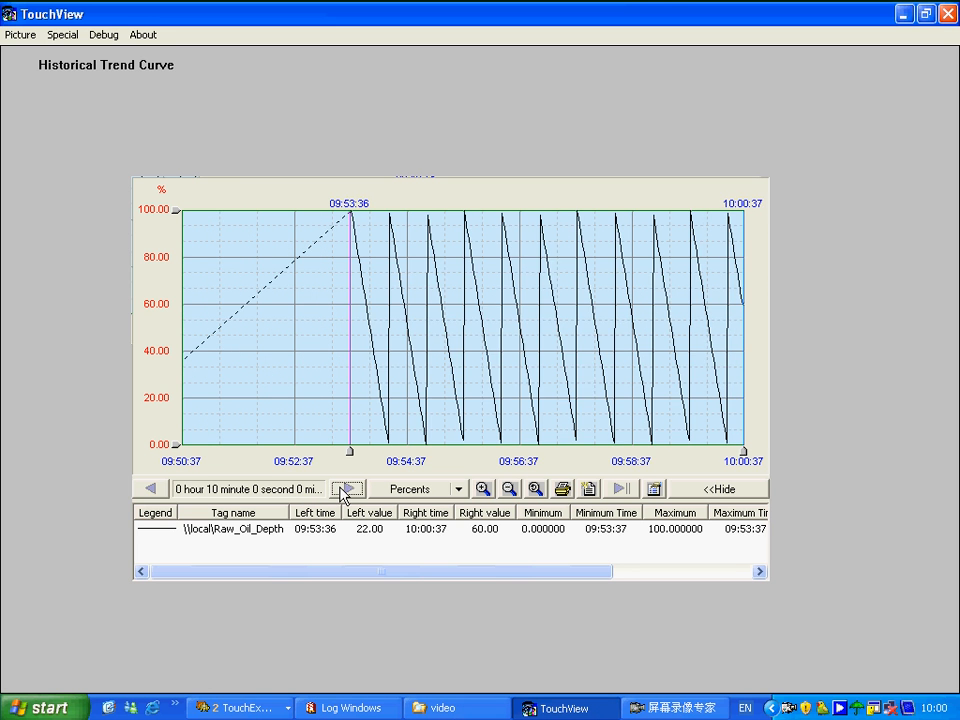
Switch the trend's value axis display to Actual value
{"action": "left_click", "coordinate": [420, 492]}
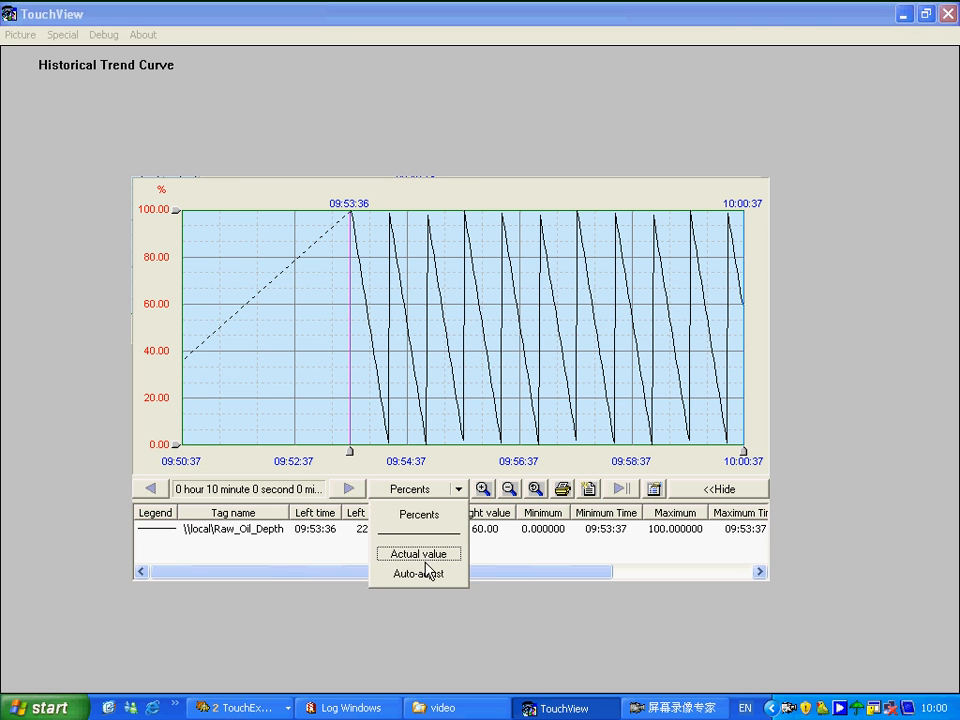
{"action": "left_click", "coordinate": [425, 555]}
{"action": "left_click", "coordinate": [510, 408]}
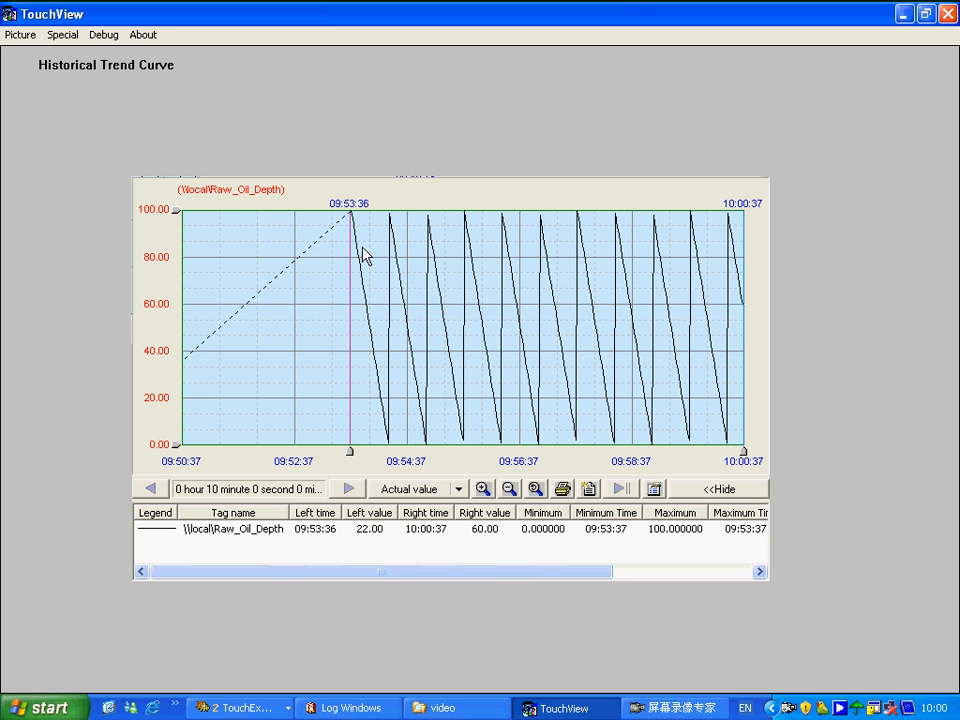
Zoom the trend in between its cursors, zoom it out, and undo the last zoom
{"action": "left_click", "coordinate": [484, 489]}
{"action": "left_click", "coordinate": [510, 490]}
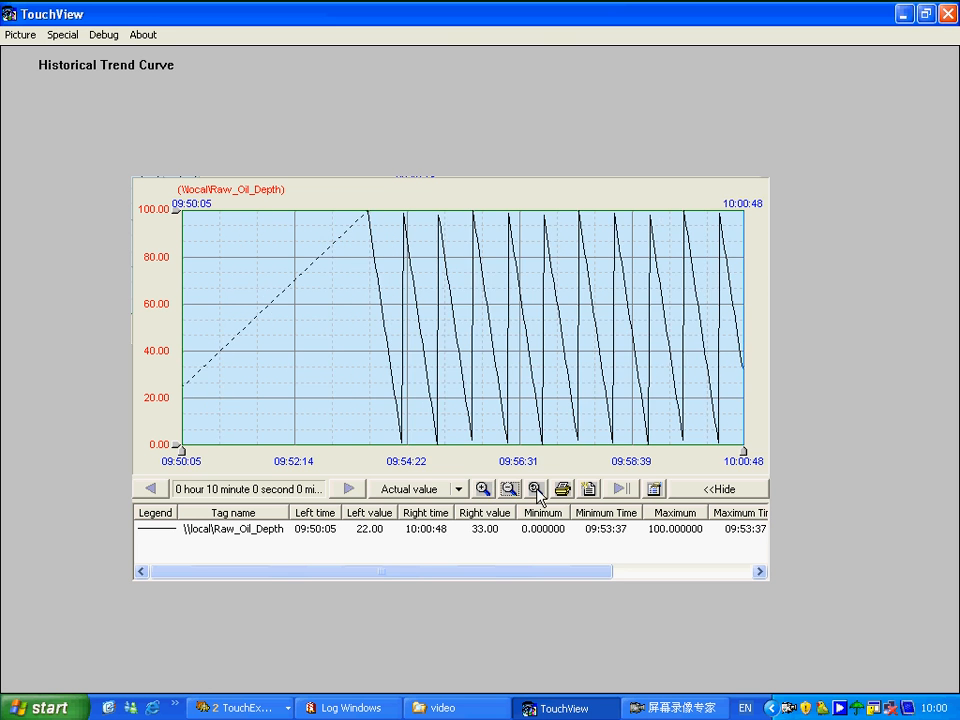
{"action": "left_click", "coordinate": [536, 490]}
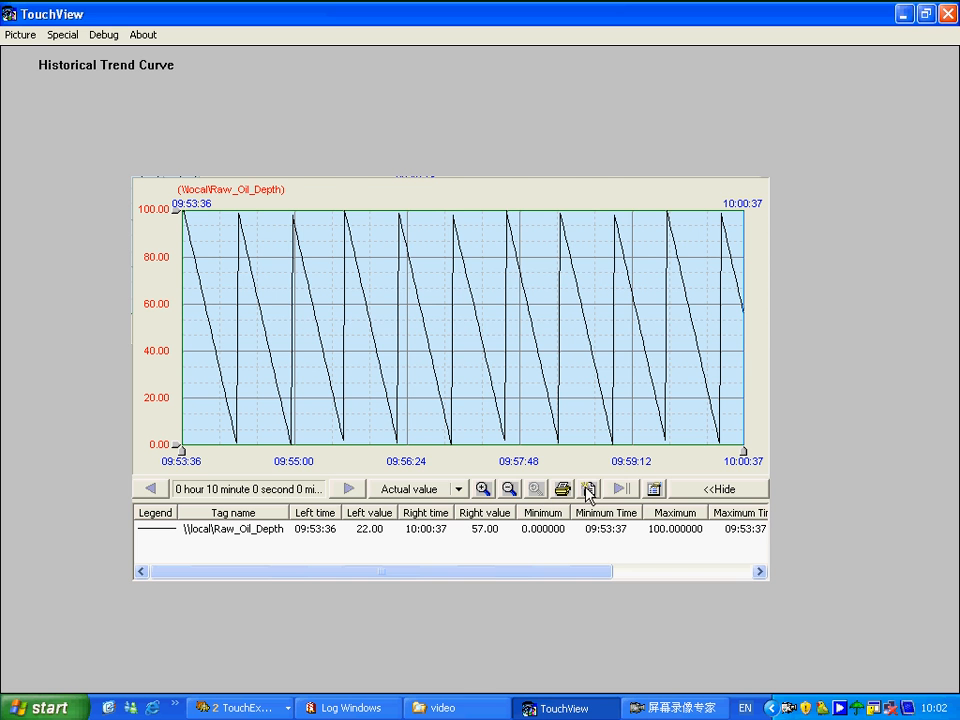
Call up and dismiss the new-curve dialog, and review and accept the trend's time, value and cursor parameters
{"action": "left_click", "coordinate": [588, 490]}
{"action": "key", "text": "Escape"}
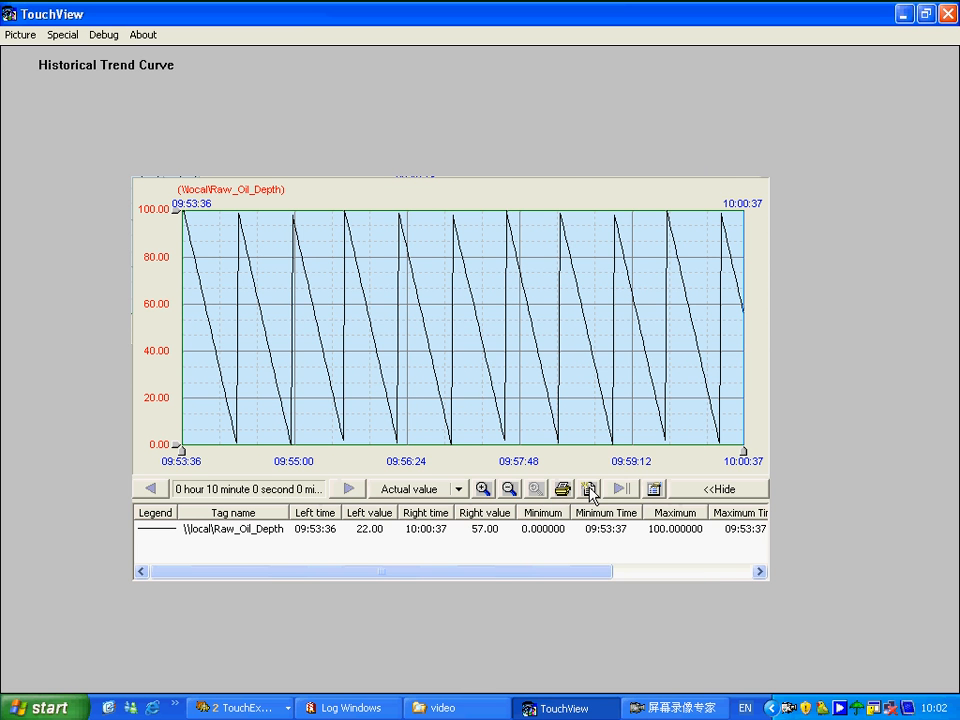
{"action": "left_click", "coordinate": [657, 496]}
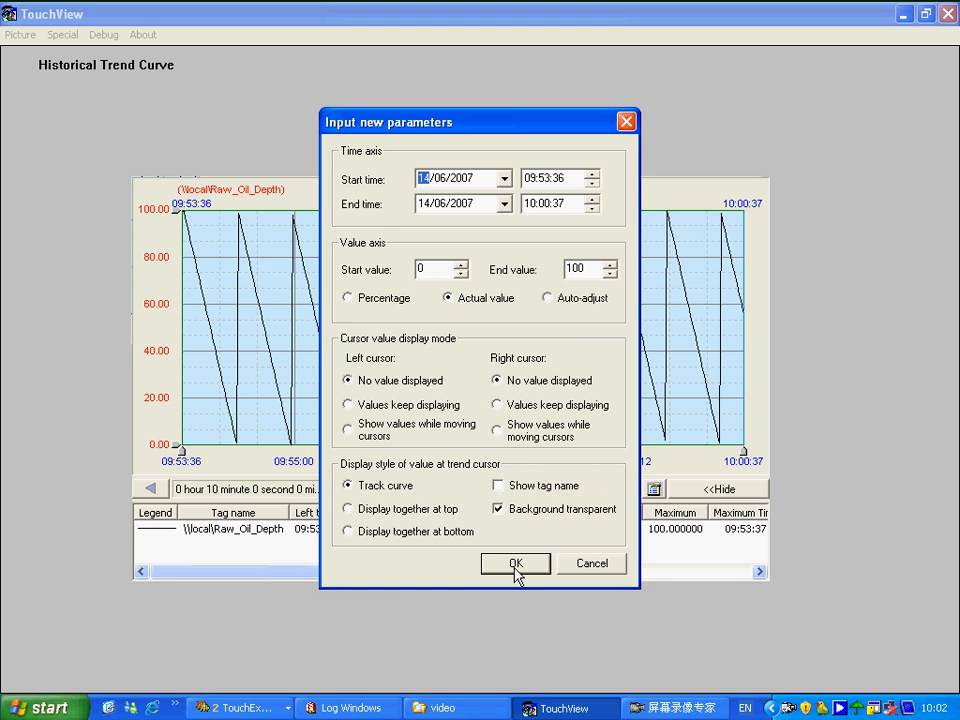
{"action": "left_click", "coordinate": [515, 564]}
Hide the curve list and show it again, and open the properties of the Raw_Oil_Depth curve listed there
{"action": "left_click", "coordinate": [718, 489]}
{"action": "left_click", "coordinate": [733, 571]}
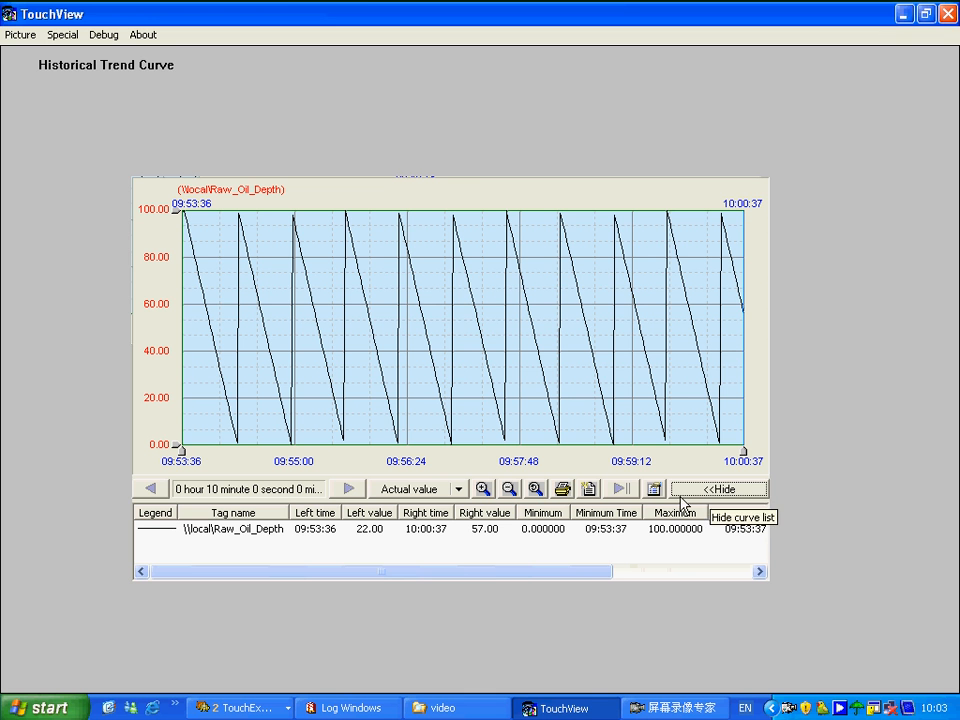
{"action": "right_click", "coordinate": [468, 541]}
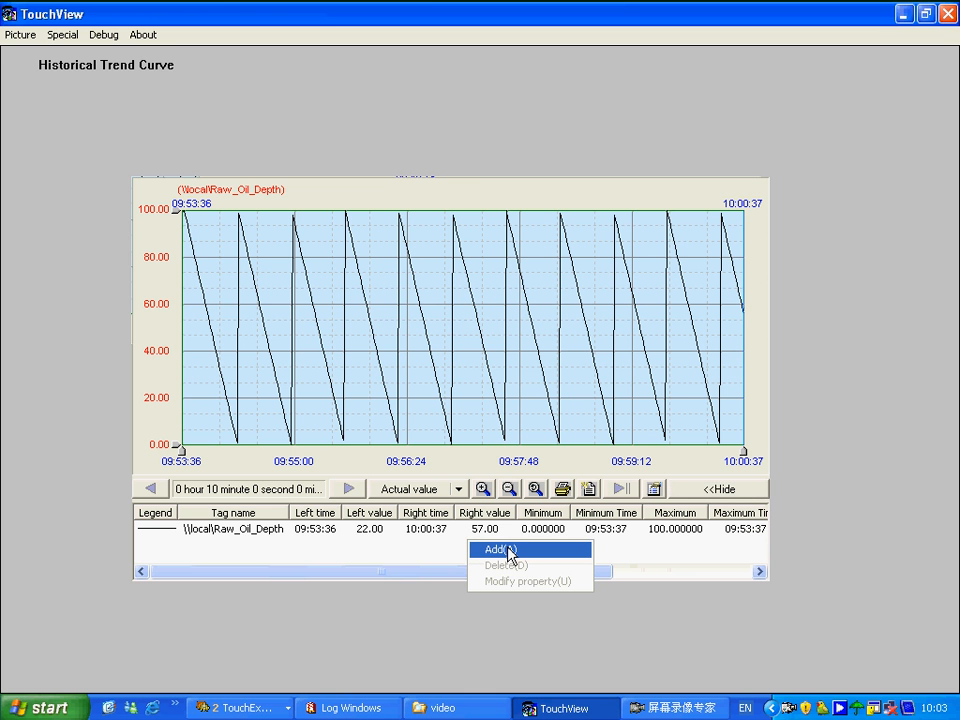
{"action": "left_click", "coordinate": [488, 532]}
{"action": "right_click", "coordinate": [486, 530]}
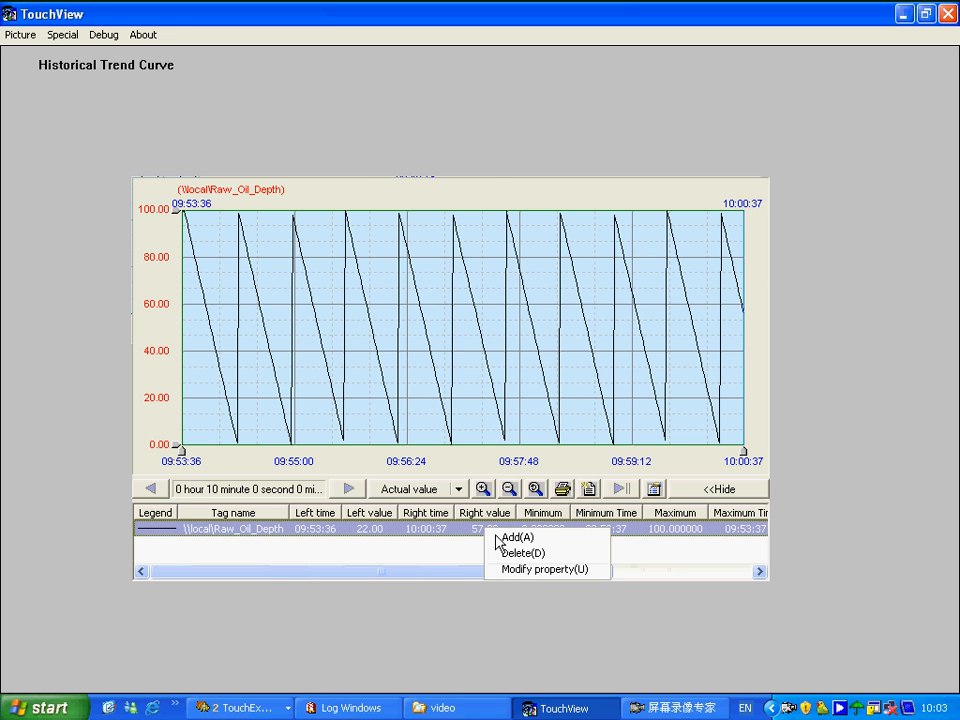
{"action": "left_click", "coordinate": [534, 570]}
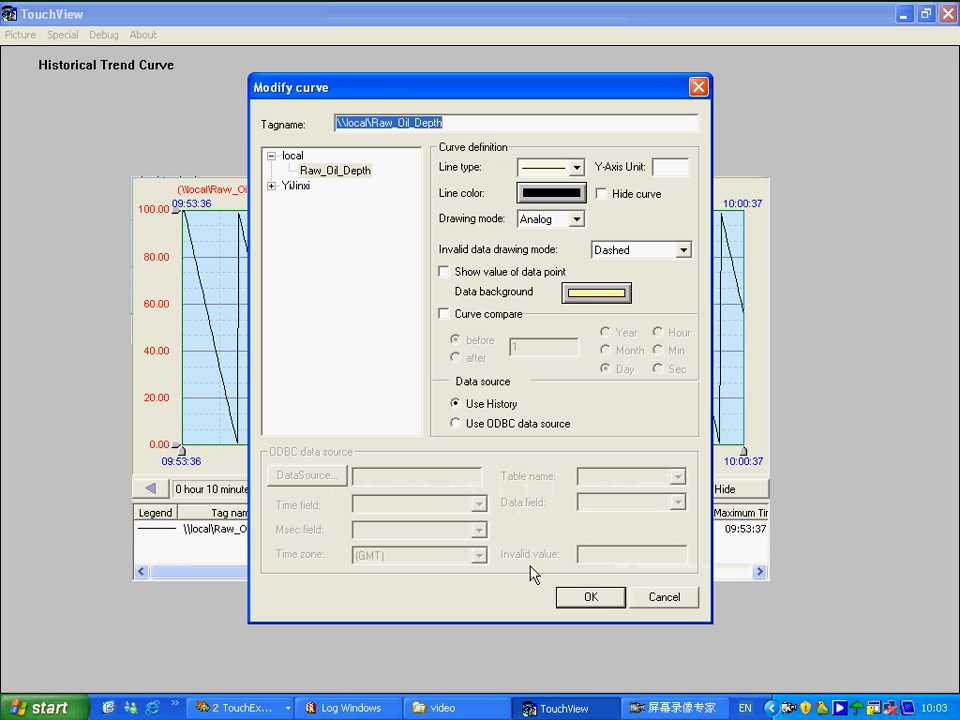